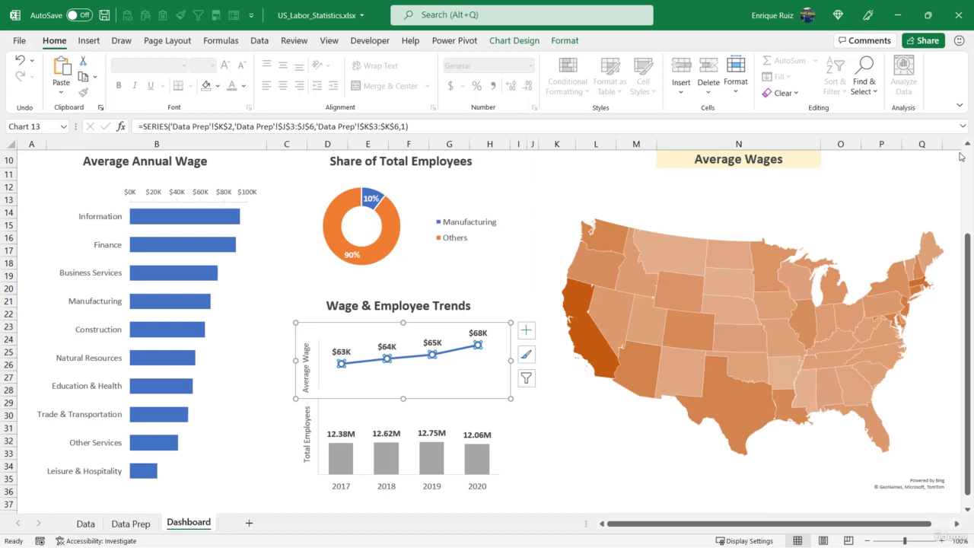
Set the minimum color of the Average Wages map's diverging color scale to a darker theme blue.
scroll(733, 362, "up", 1)
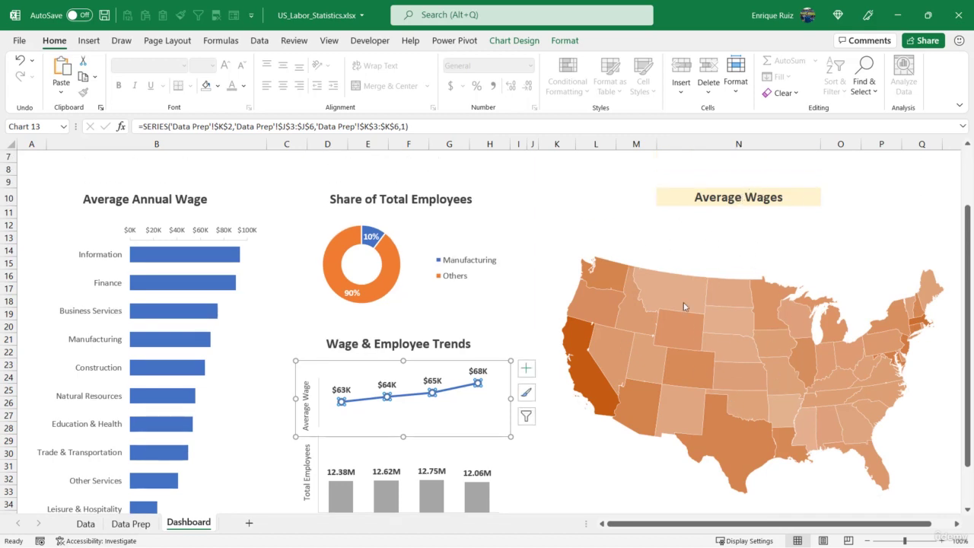
right_click(676, 327)
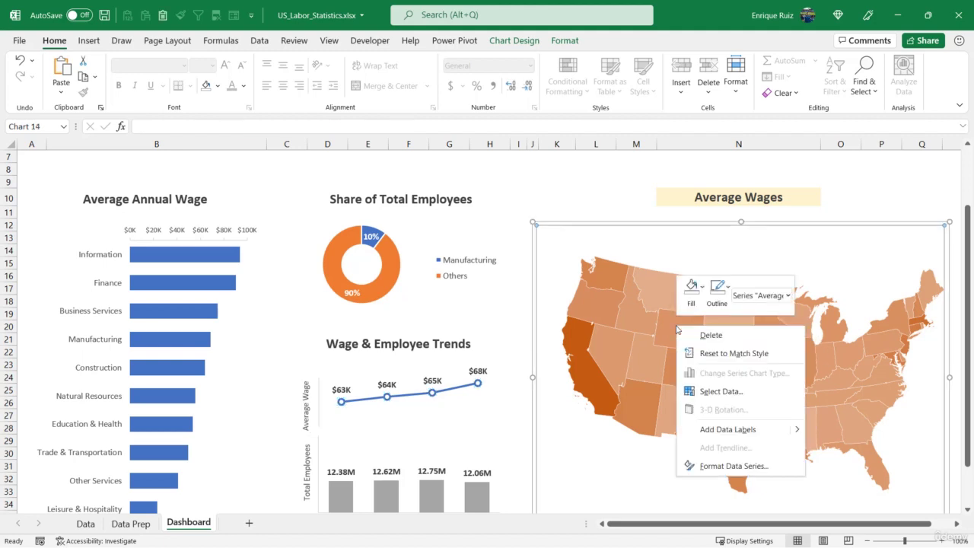
left_click(745, 467)
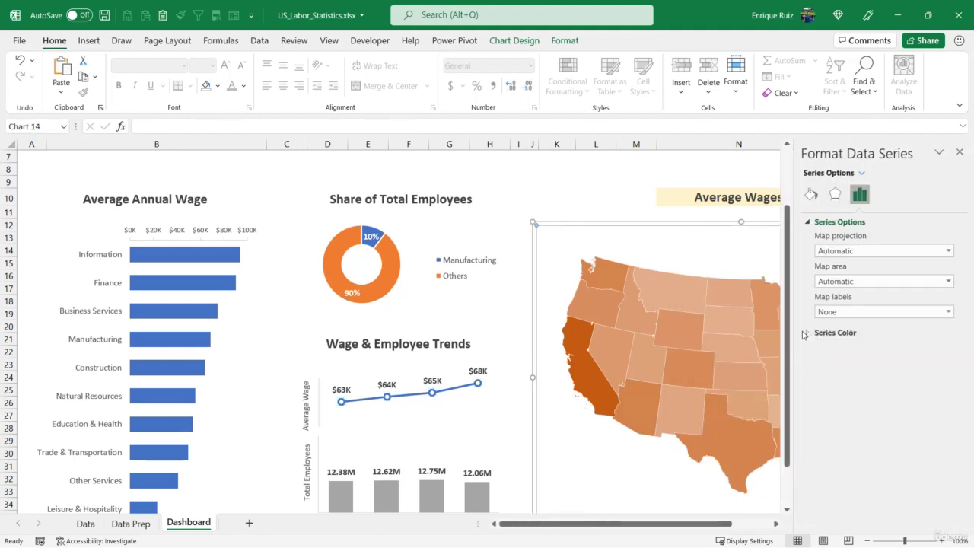
left_click(808, 333)
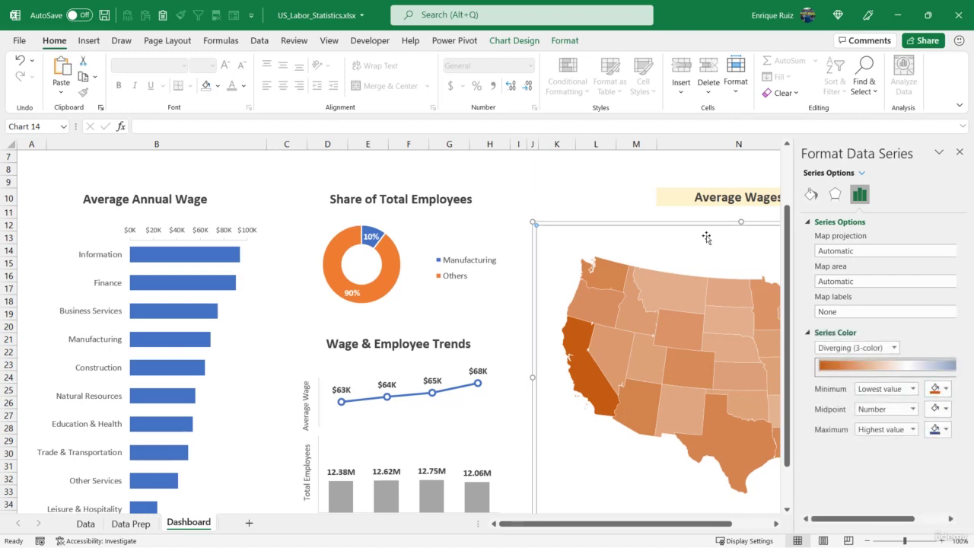
left_click(937, 391)
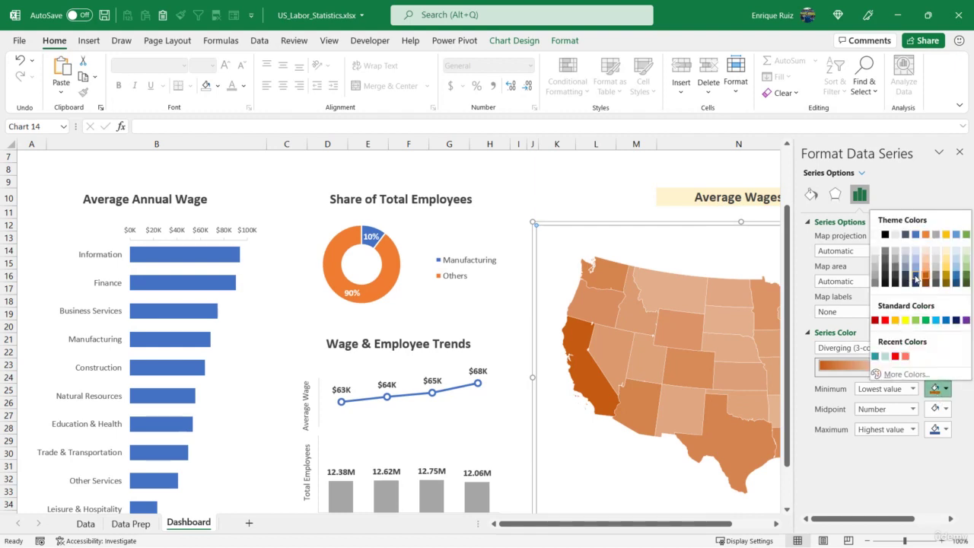
left_click(915, 277)
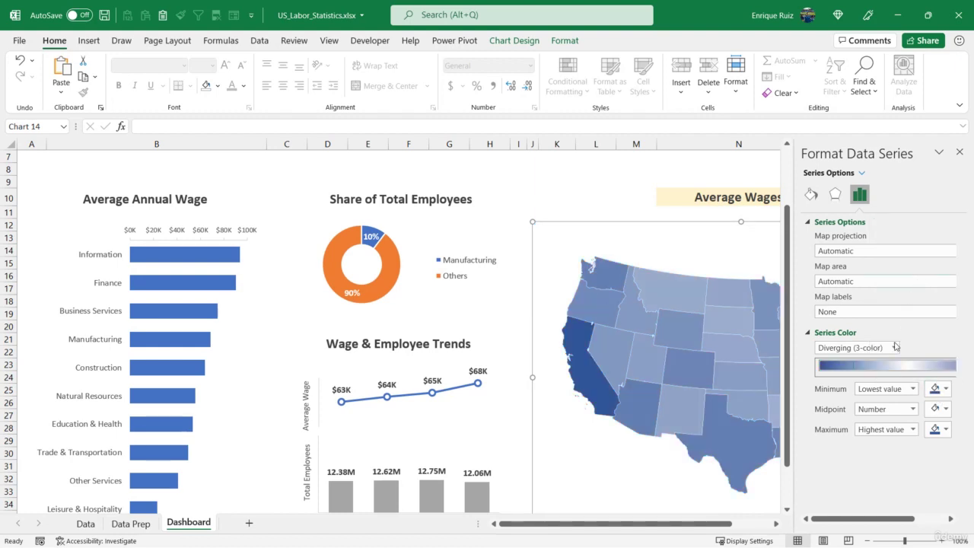
Set the map scale's maximum color to a darker theme orange and finish formatting the series.
left_click(934, 429)
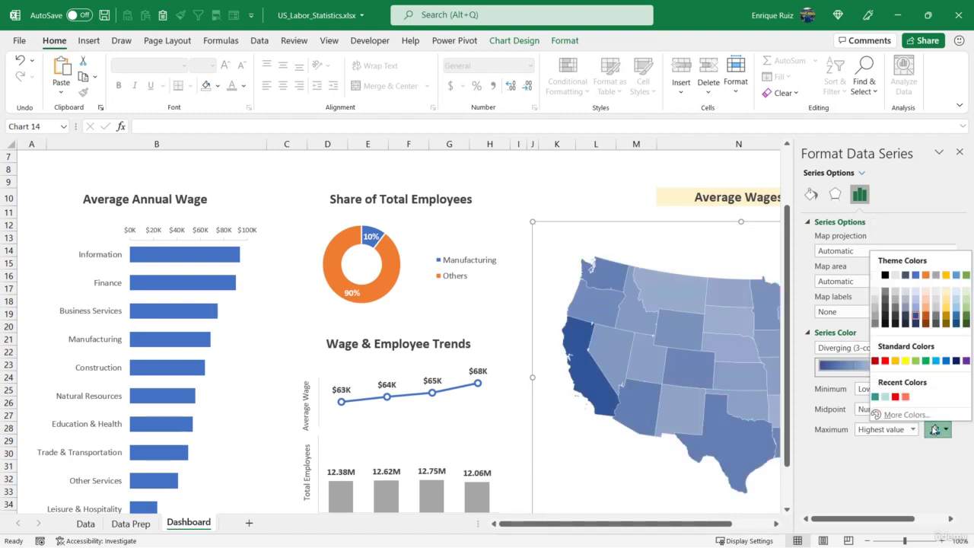
left_click(923, 321)
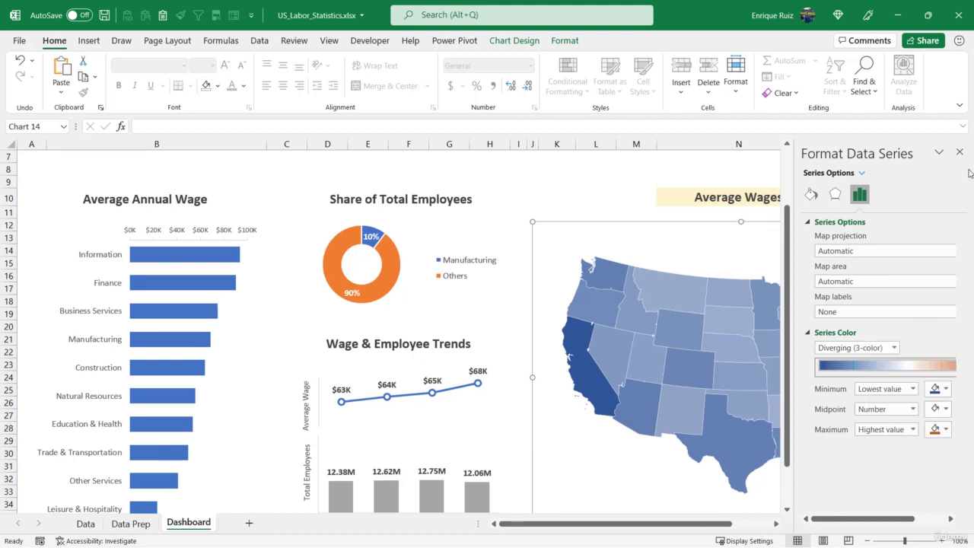
left_click(960, 151)
left_click(877, 183)
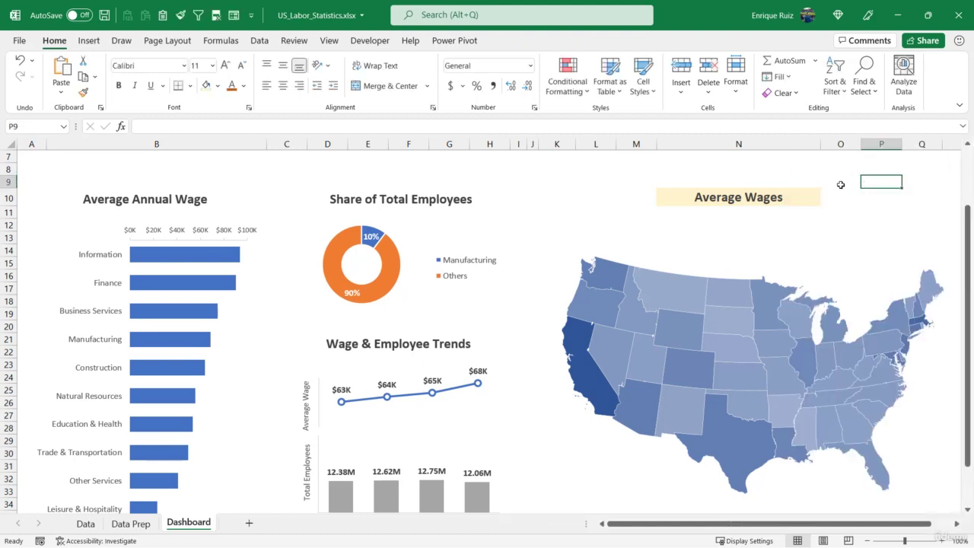
Switch the map's metric selector in cell N10 to Employees per 1000 Capita.
left_click(787, 200)
left_click(828, 202)
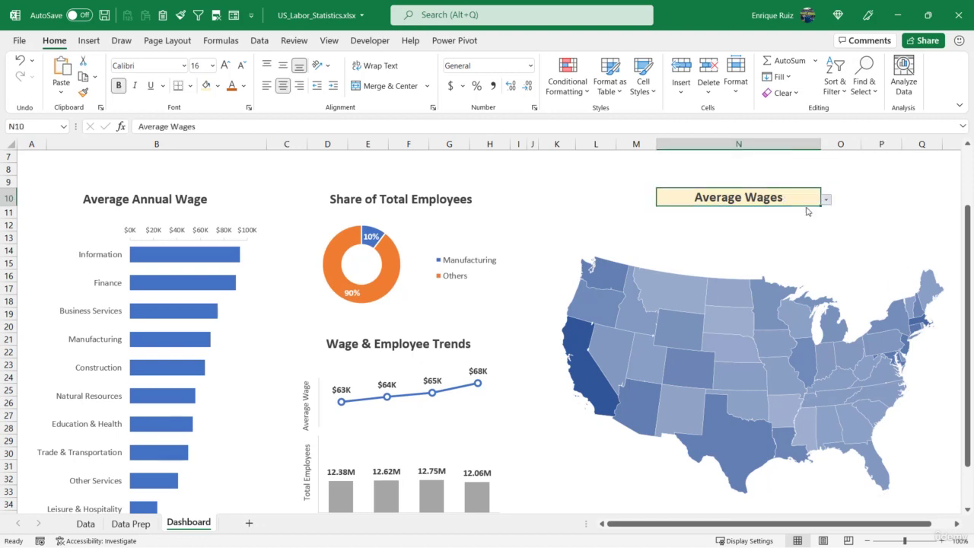
left_click(811, 210)
left_click(828, 202)
left_click(817, 215)
left_click(826, 201)
left_click(818, 215)
left_click(827, 202)
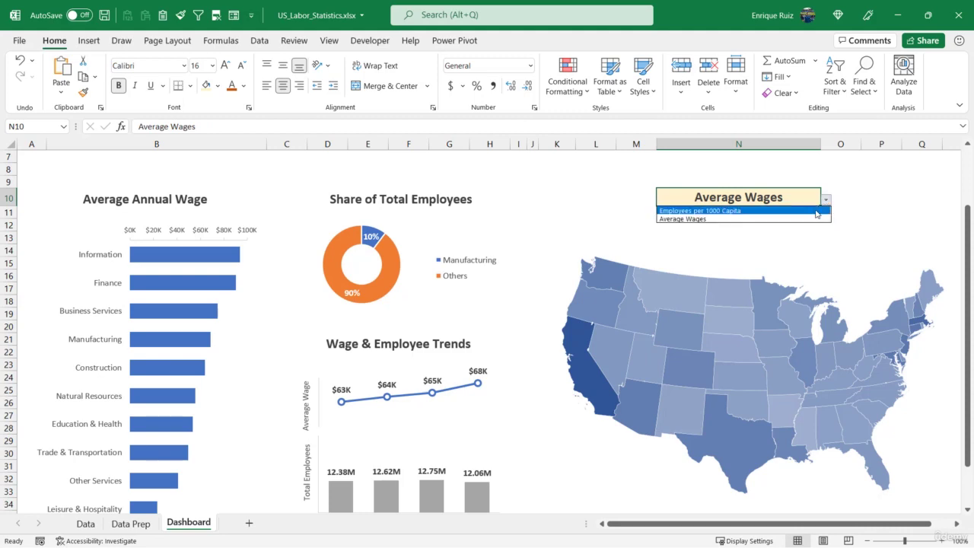
left_click(814, 211)
Color the word "employment" in the dashboard title with the theme orange.
scroll(813, 210, "up", 2)
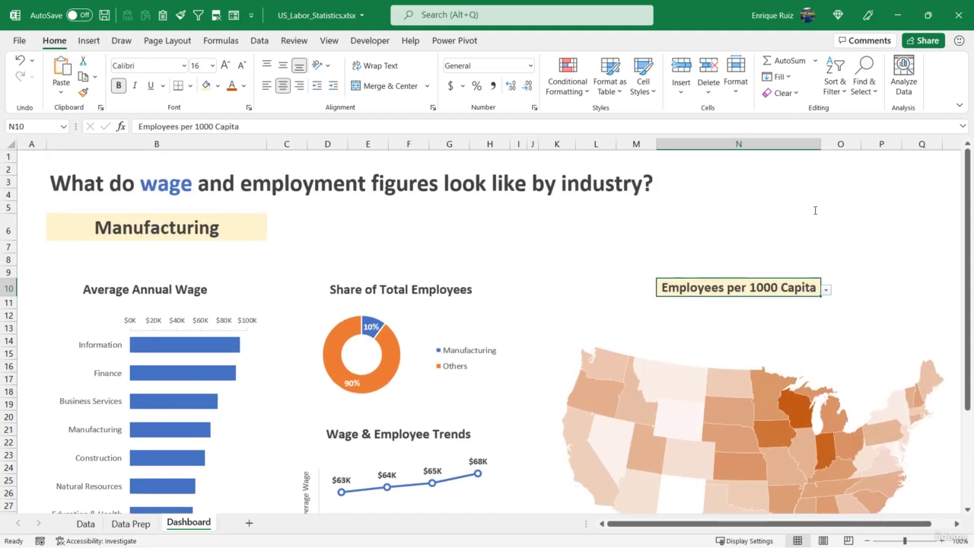
double_click(311, 189)
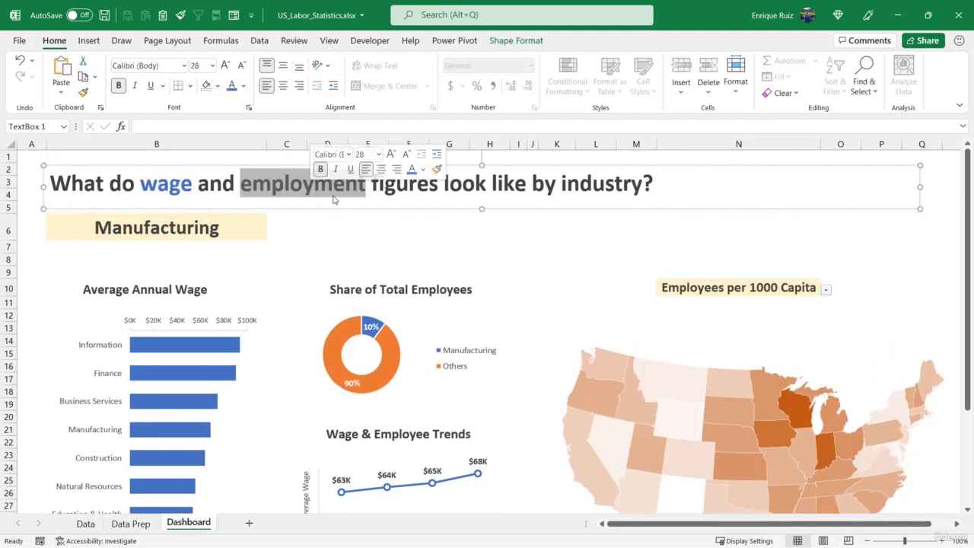
left_click(243, 86)
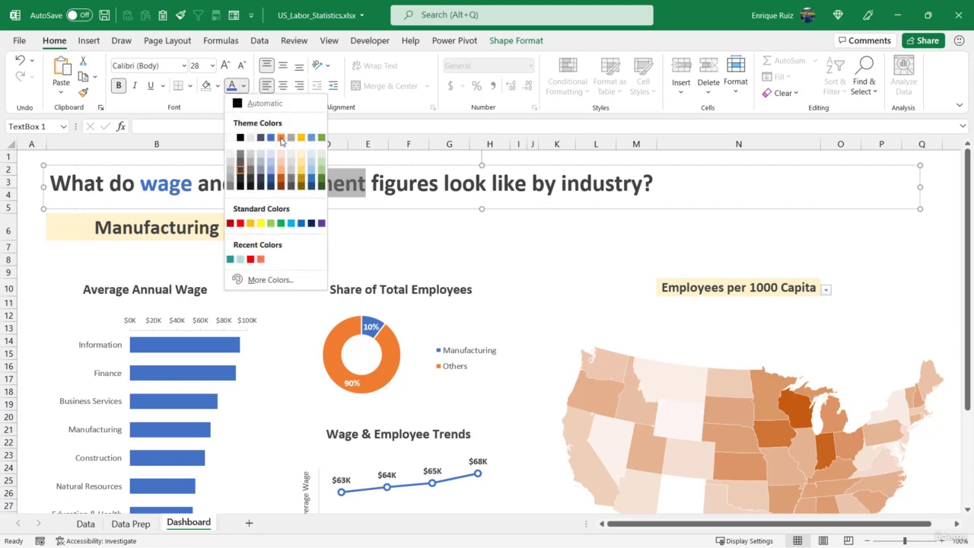
left_click(281, 138)
left_click(330, 236)
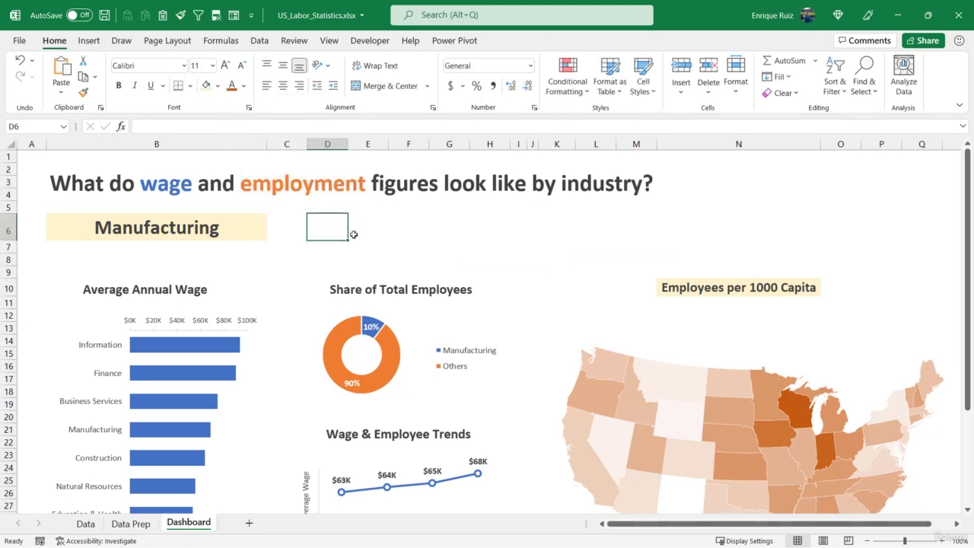
Fill all columns of the Total Employees chart with the theme orange.
scroll(268, 282, "down", 5)
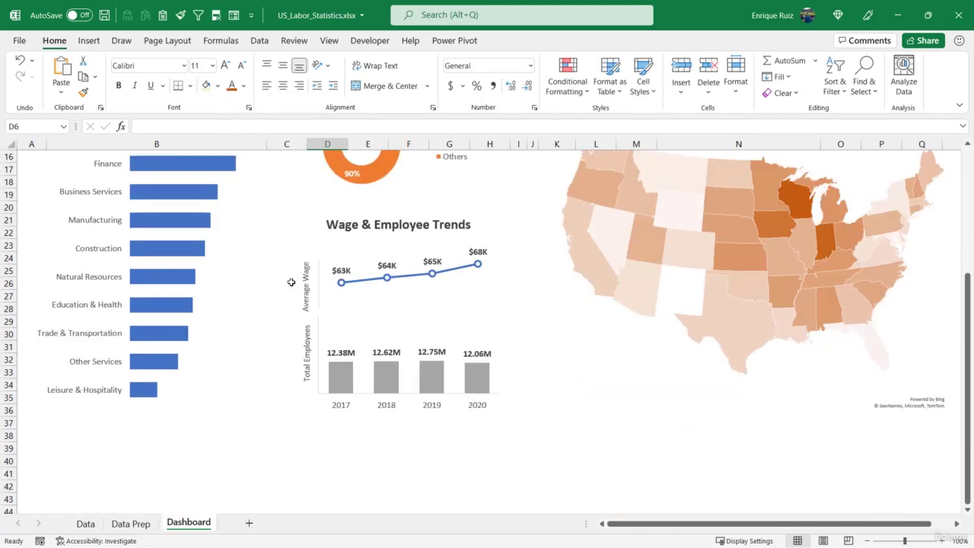
left_click(344, 377)
left_click(365, 444)
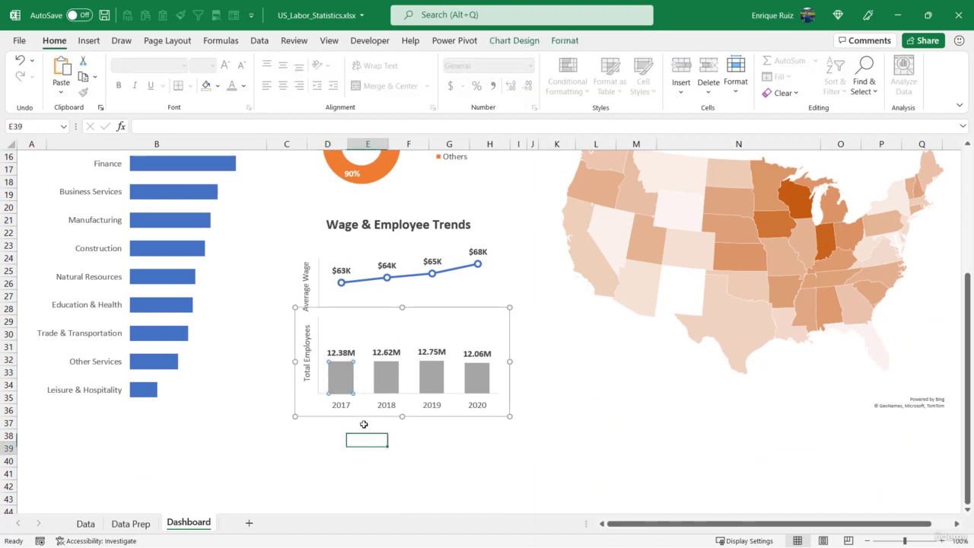
left_click(344, 378)
right_click(335, 378)
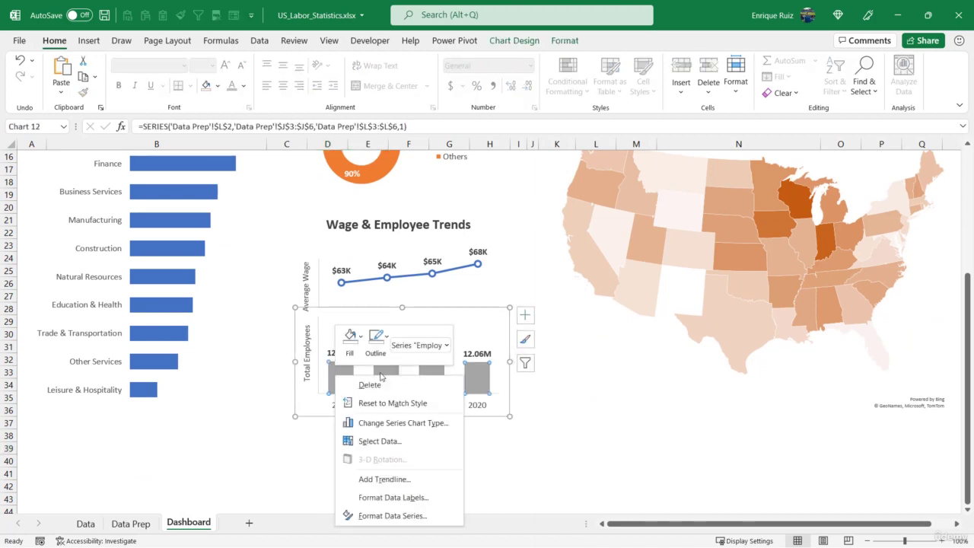
left_click(391, 512)
left_click(811, 194)
left_click(844, 237)
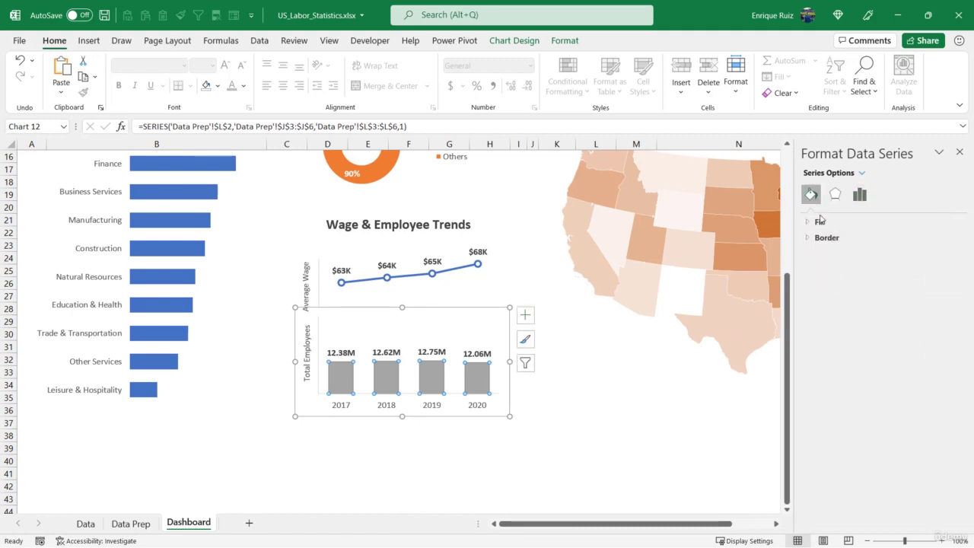
left_click(837, 221)
left_click(944, 369)
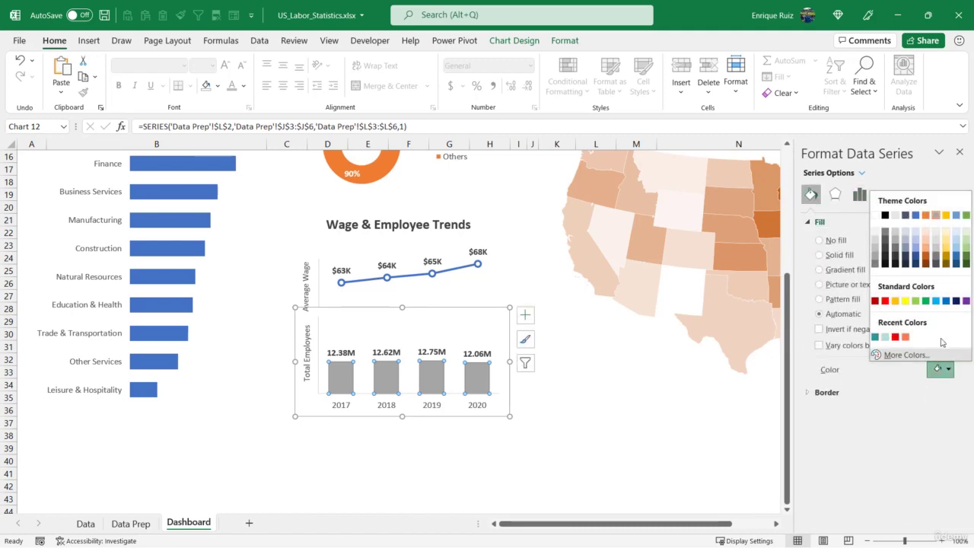
left_click(928, 222)
left_click(959, 152)
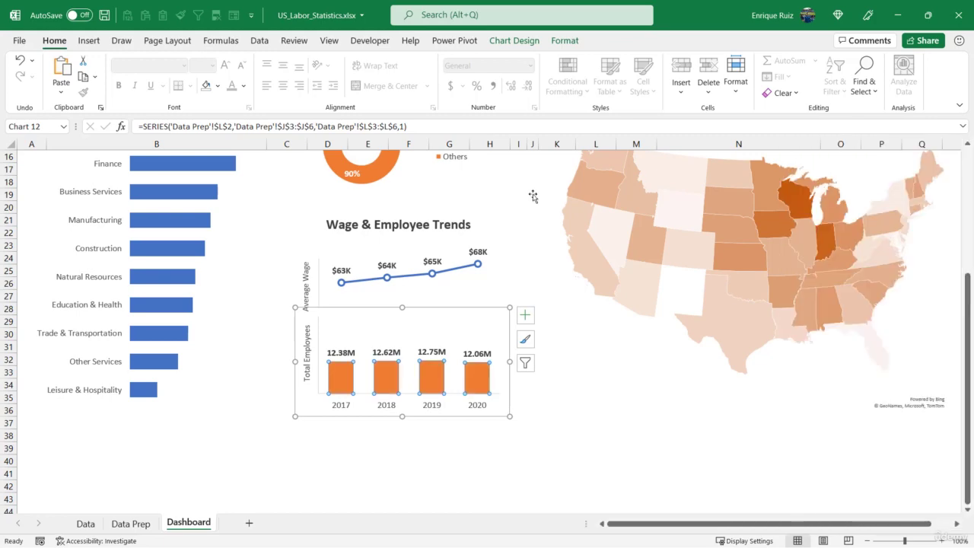
left_click(253, 338)
Fill only the Manufacturing slice of the Share of Total Employees doughnut chart with the theme orange.
scroll(255, 340, "up", 2)
scroll(255, 340, "up", 2)
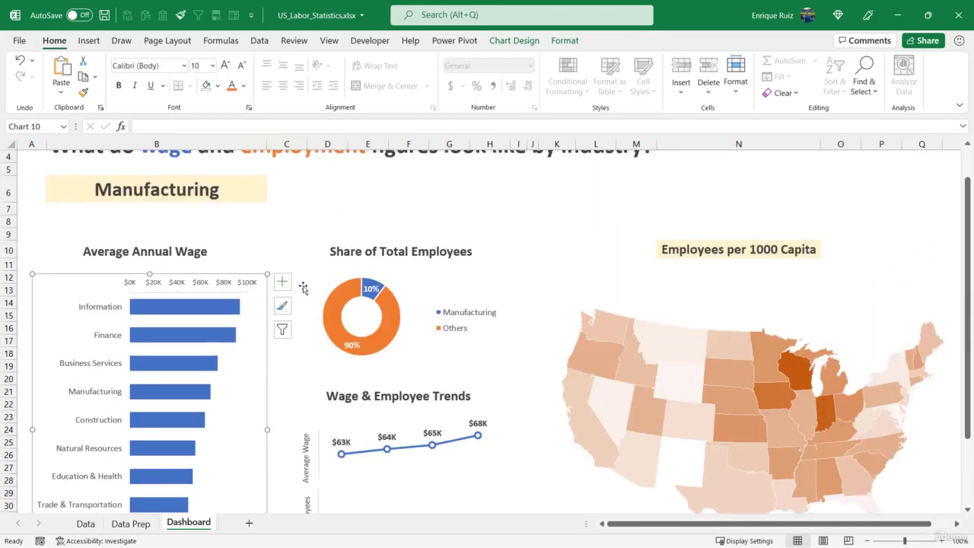
left_click(305, 242)
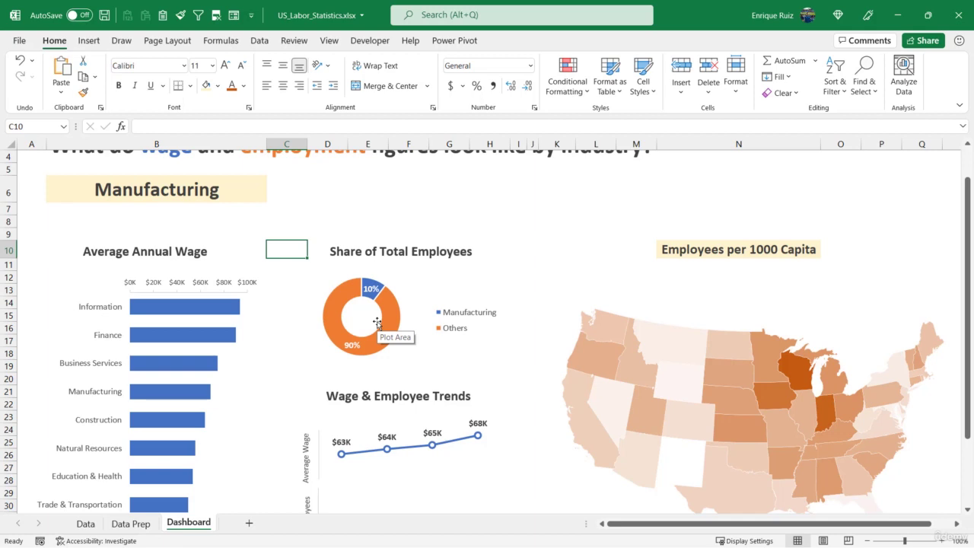
left_click(370, 286)
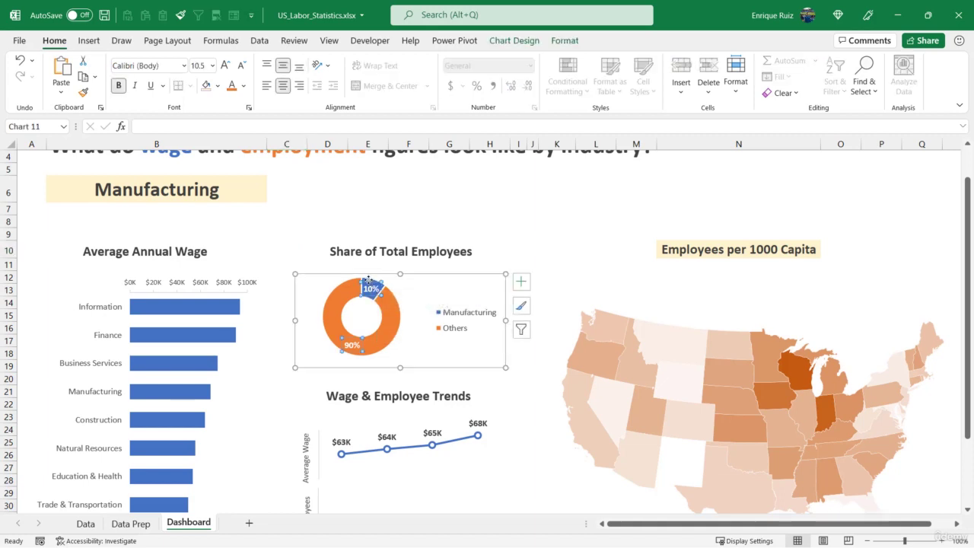
left_click(369, 281)
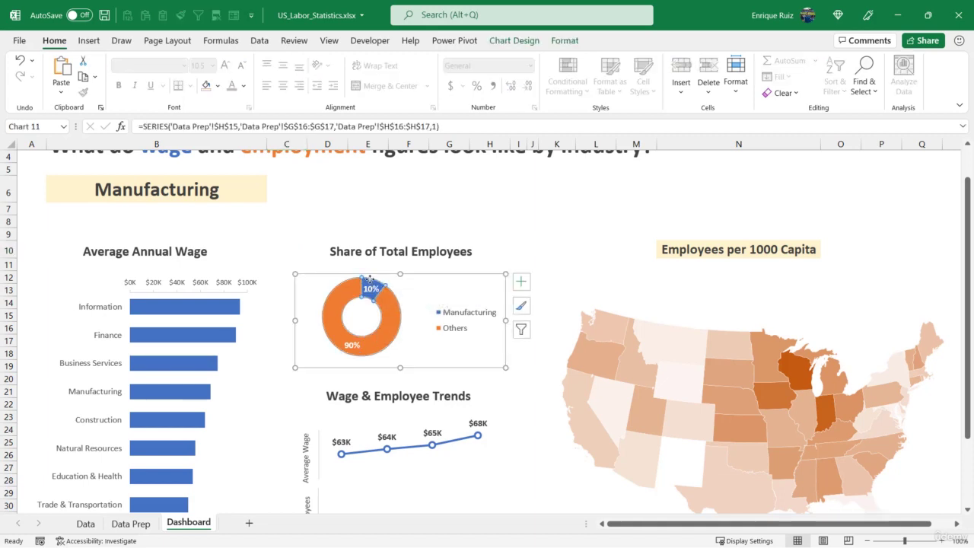
right_click(370, 279)
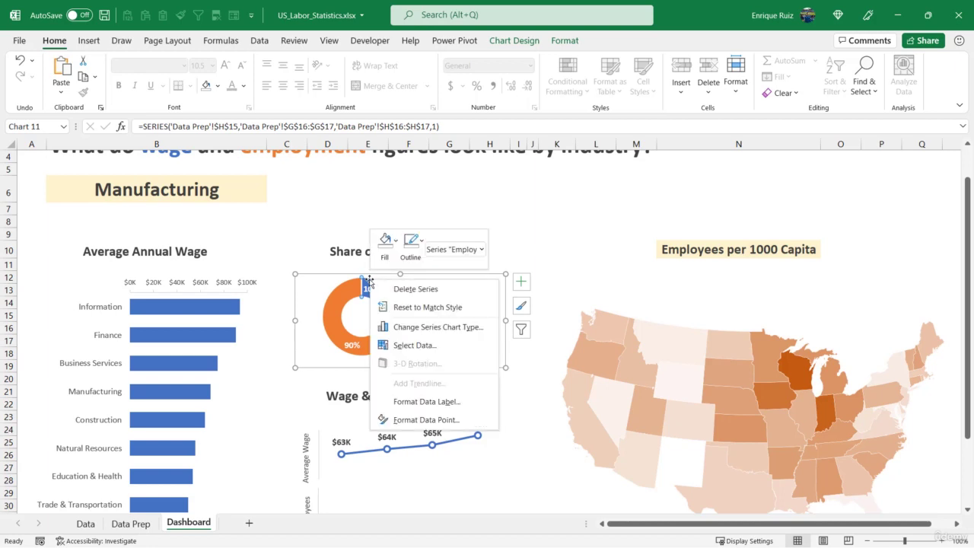
left_click(400, 420)
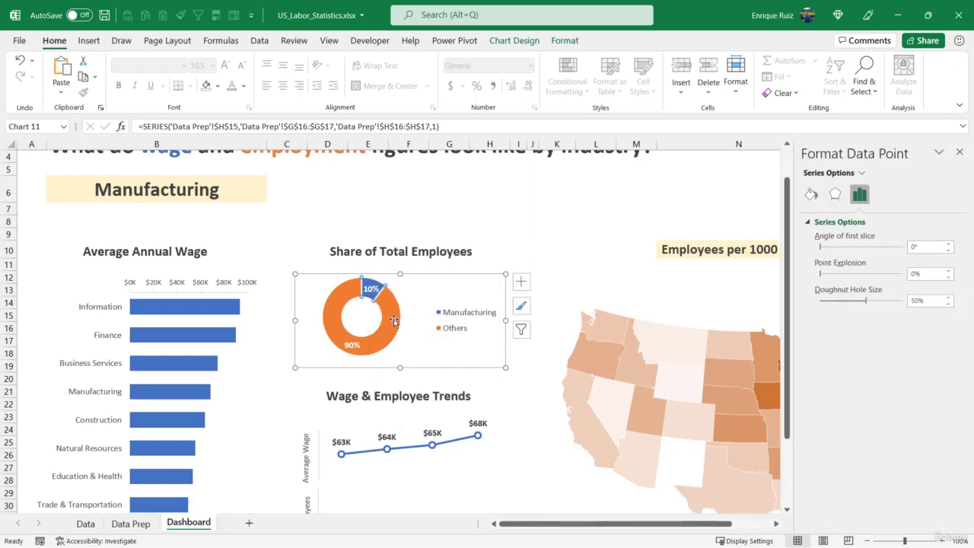
left_click(812, 194)
left_click(938, 353)
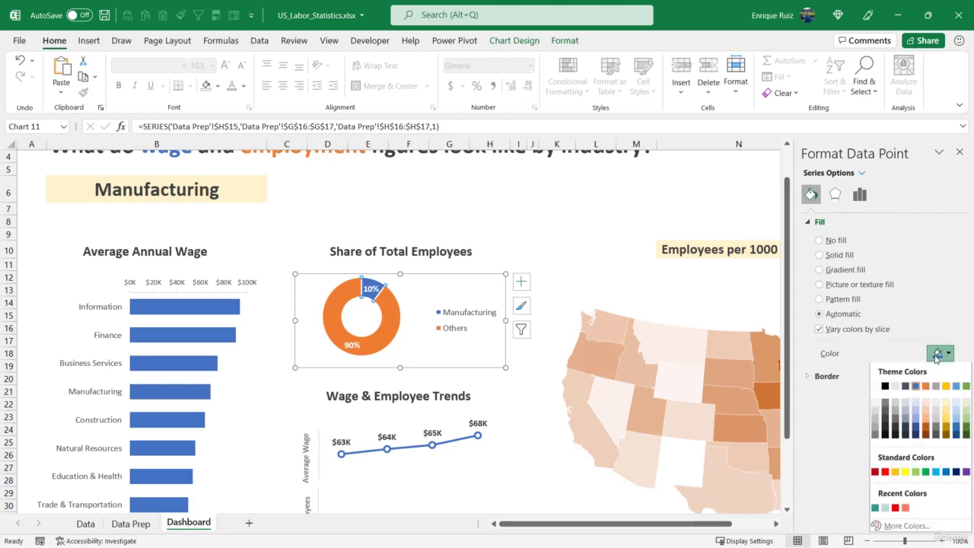
left_click(927, 387)
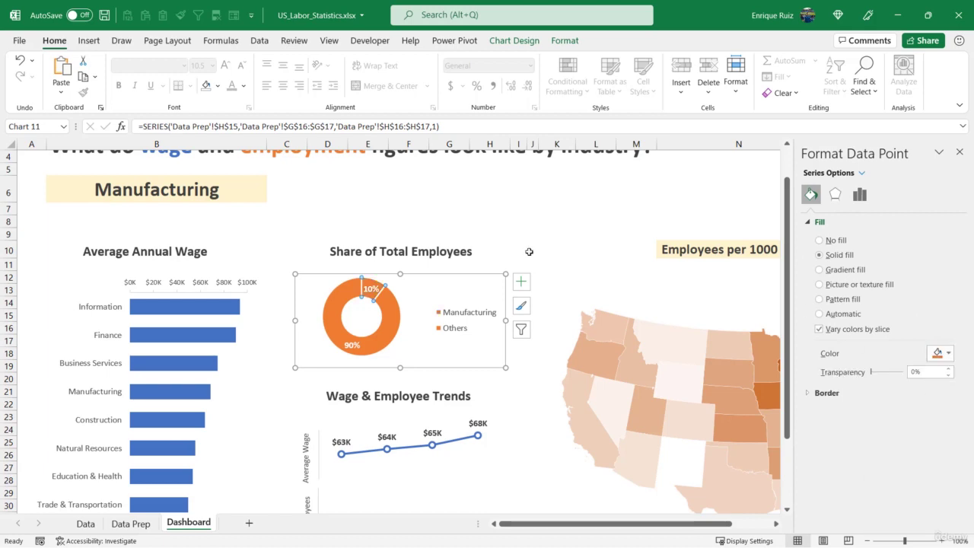
Fill the Others slice of the doughnut chart with light gray and finish formatting it.
left_click(388, 329)
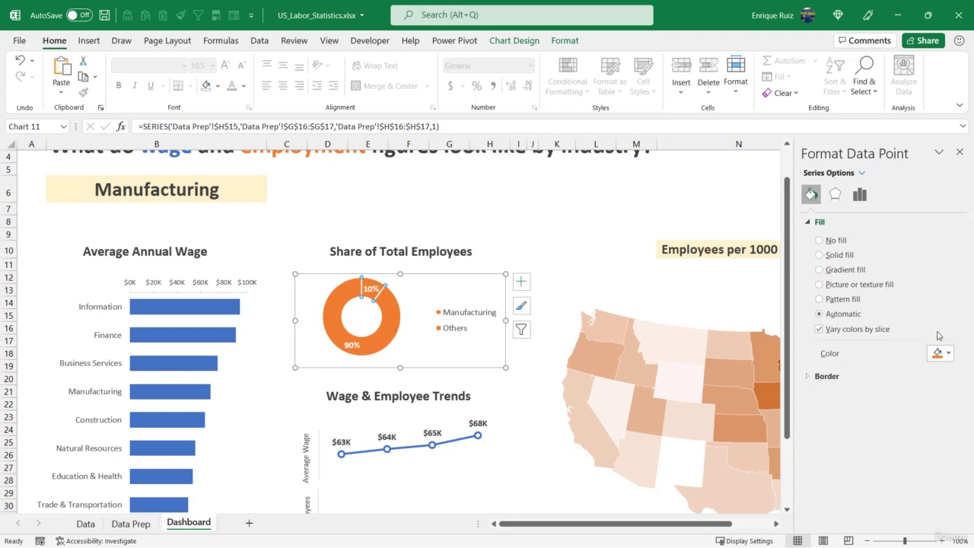
left_click(948, 354)
left_click(941, 420)
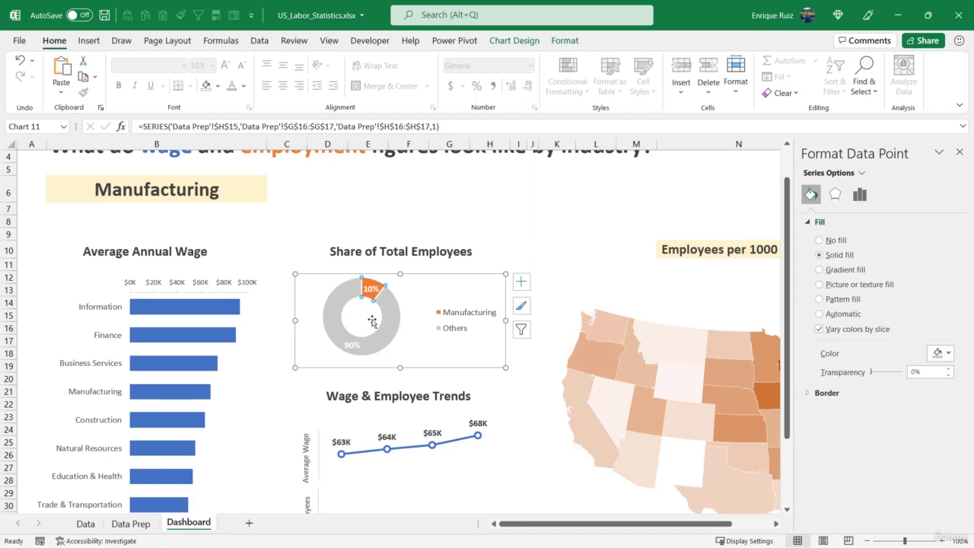
left_click(960, 151)
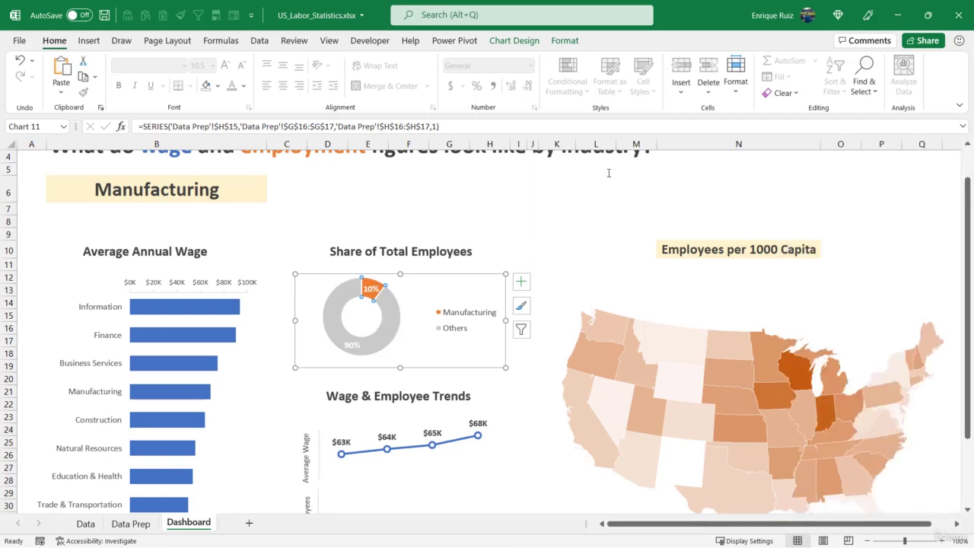
left_click(497, 196)
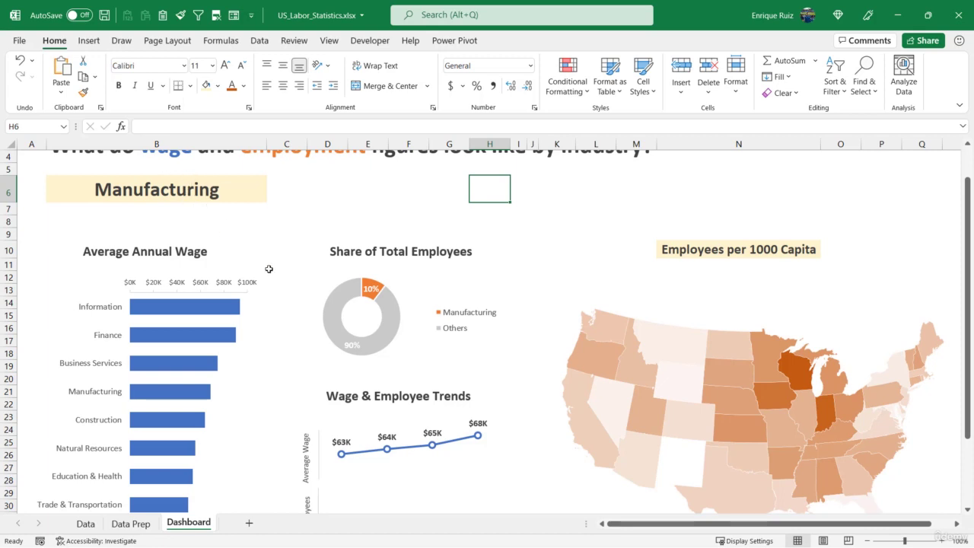
Delete the legend and the Others slice's percentage label from the Share of Total Employees doughnut chart.
mouse_move(384, 323)
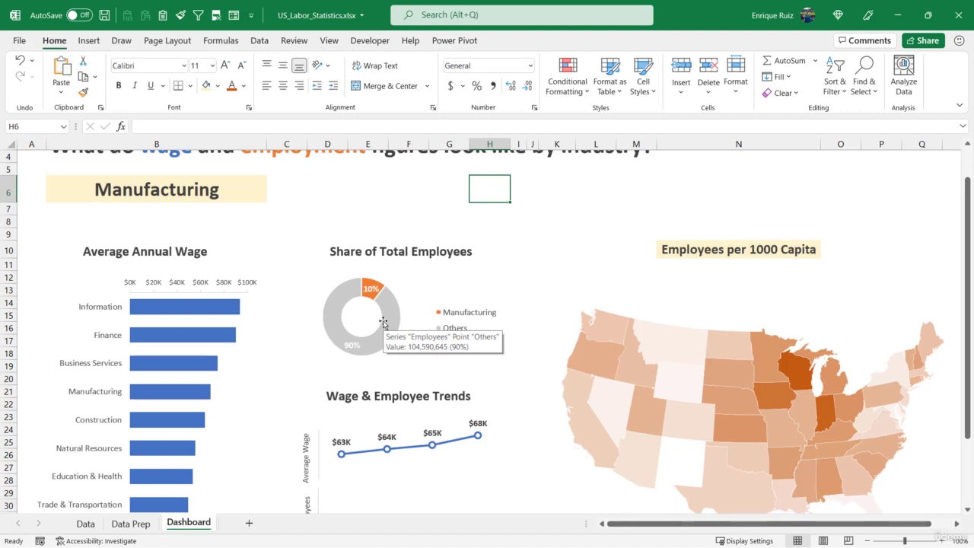
left_click(462, 313)
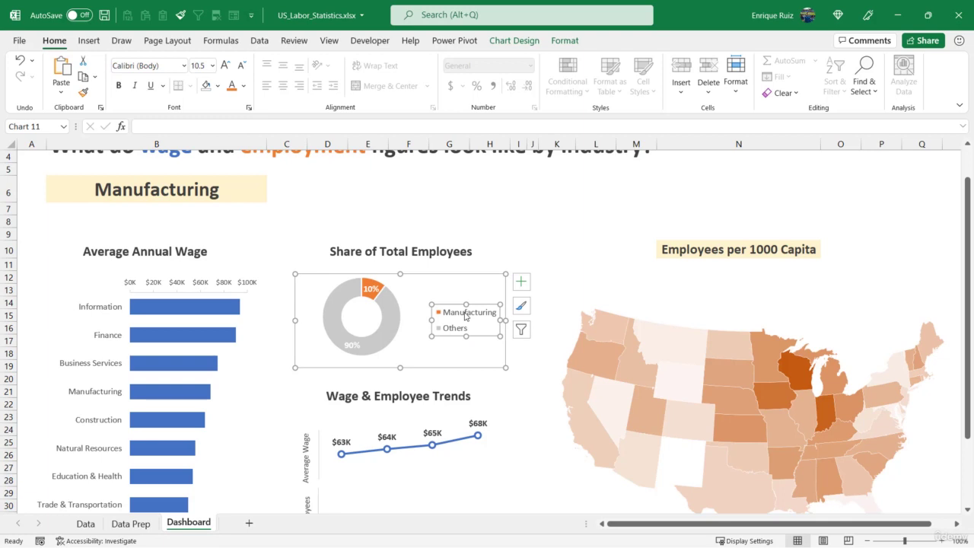
key("Delete")
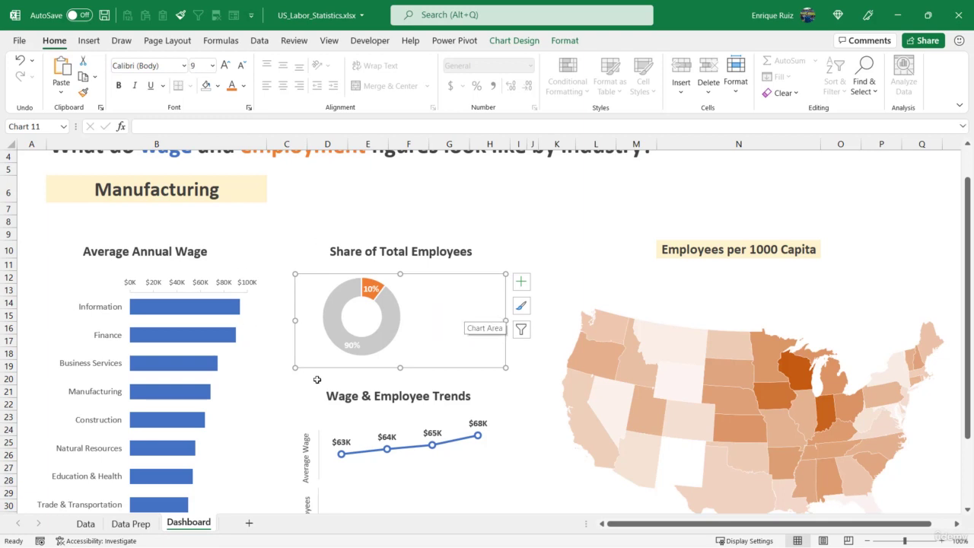
left_click(354, 350)
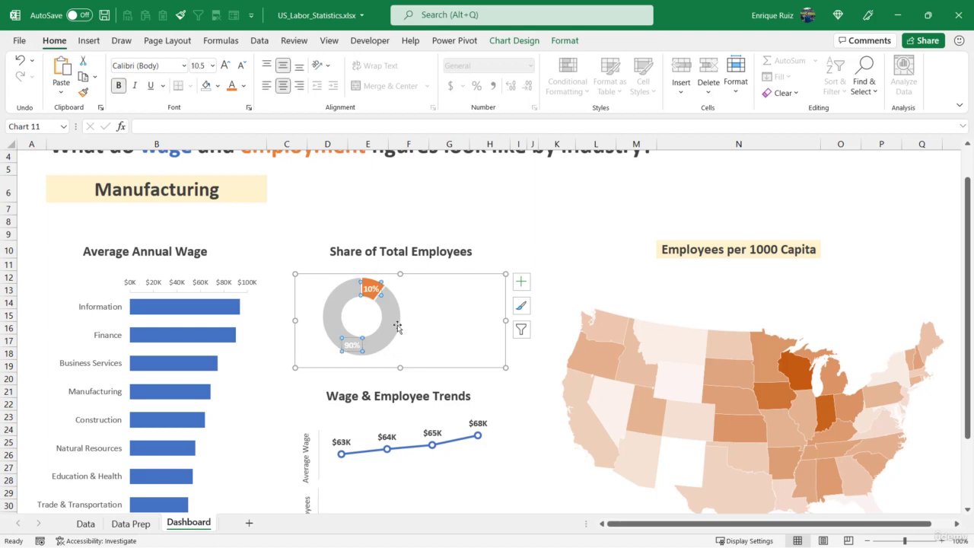
left_click(347, 345)
key("Delete")
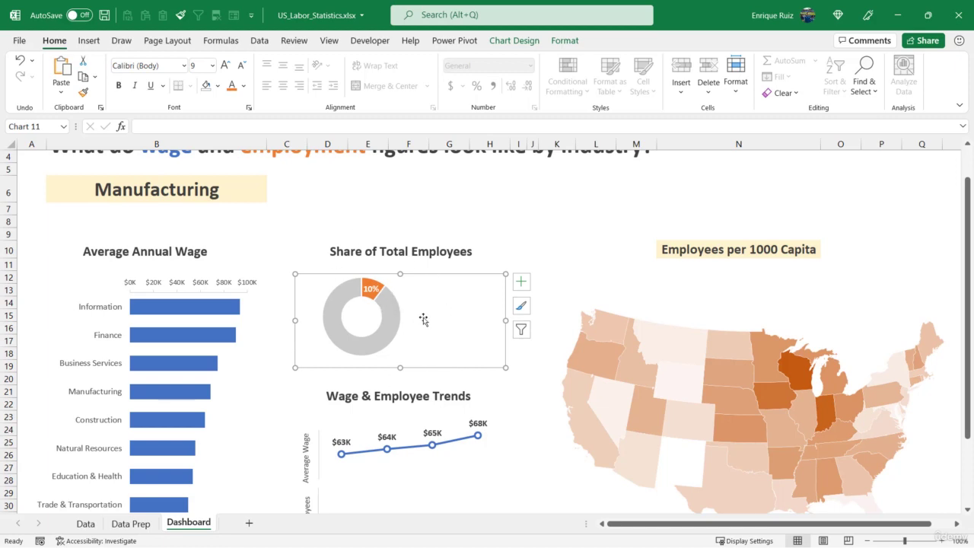
Switch the dashboard's industry selection to Leisure & Hospitality.
left_click(229, 191)
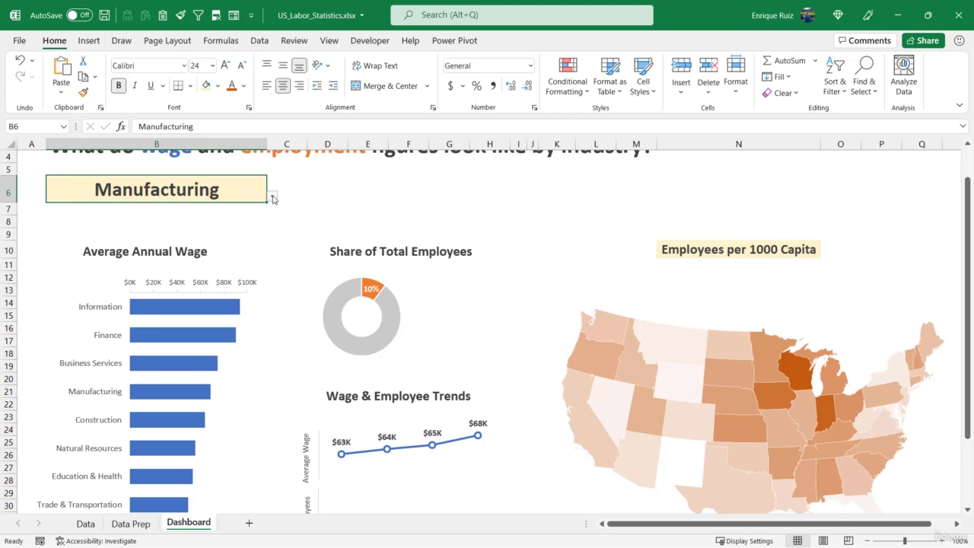
left_click(270, 198)
left_click(217, 231)
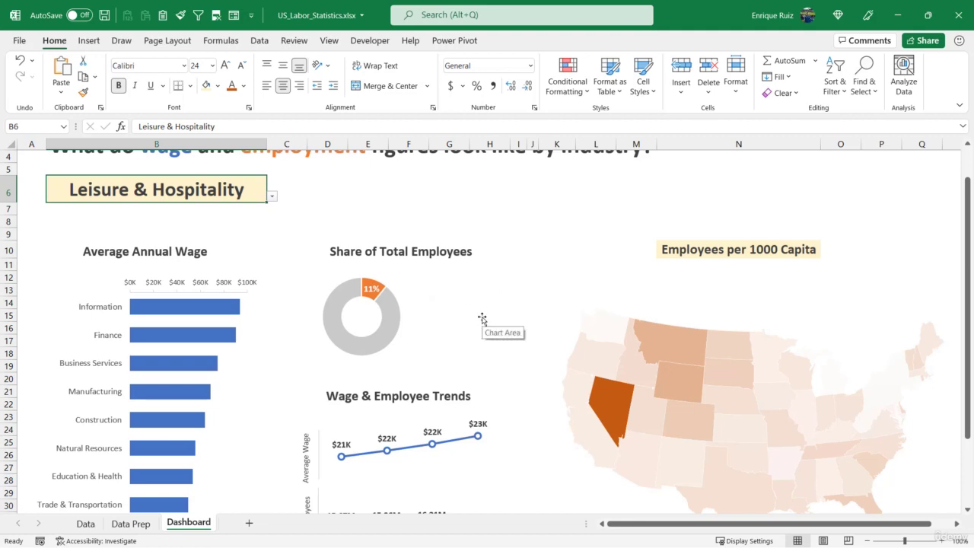
Add a bold, right-aligned "Percentage:" label in cell G19 of the Data Prep sheet.
left_click(142, 524)
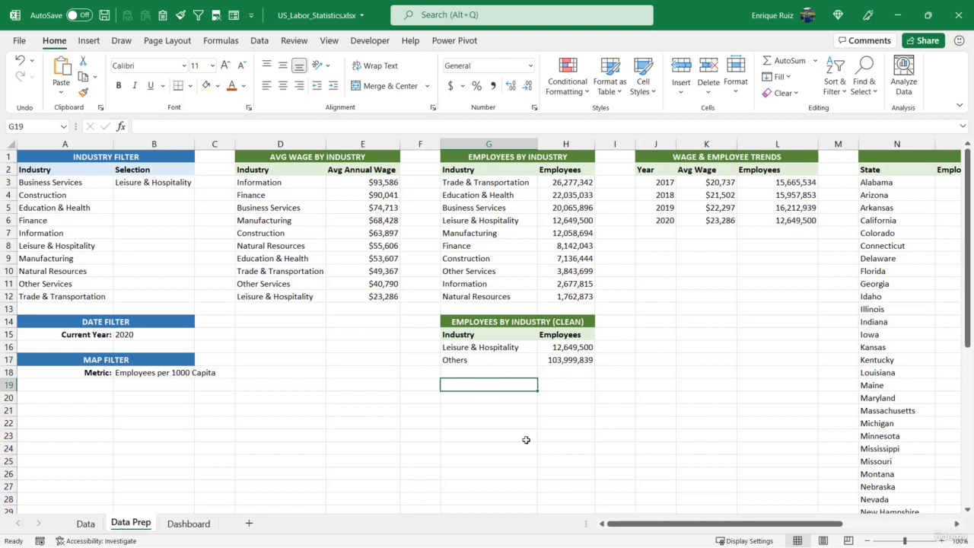
type("Percentage:")
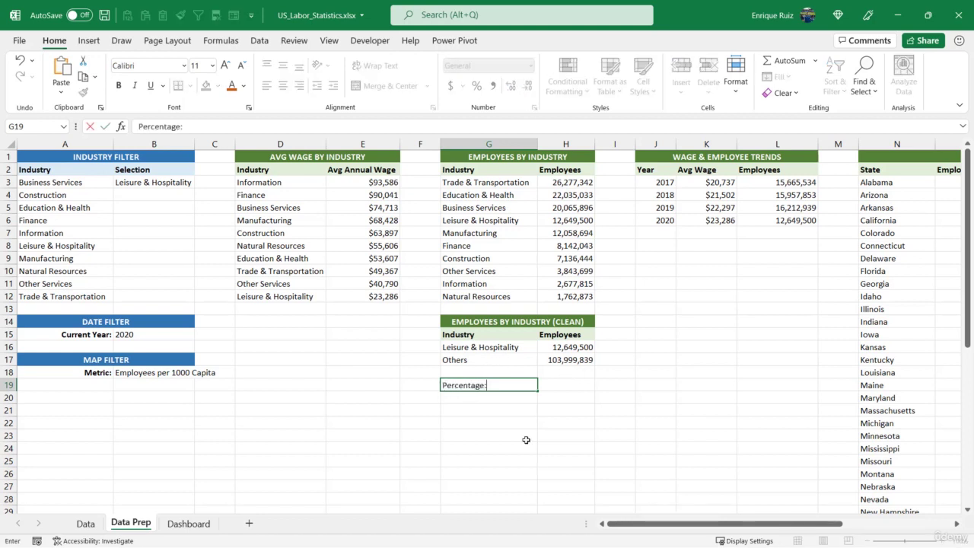
key("Tab")
left_click(515, 386)
left_click(118, 85)
left_click(299, 85)
Calculate the selected industry's employee share in cell H19 with the formula =H16/SUM(H16:H17).
left_click(556, 386)
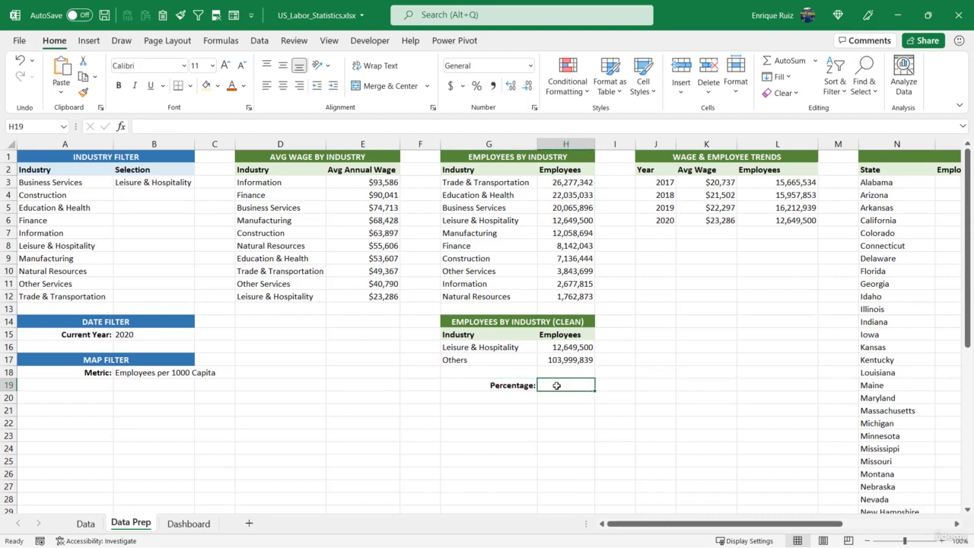
type("=")
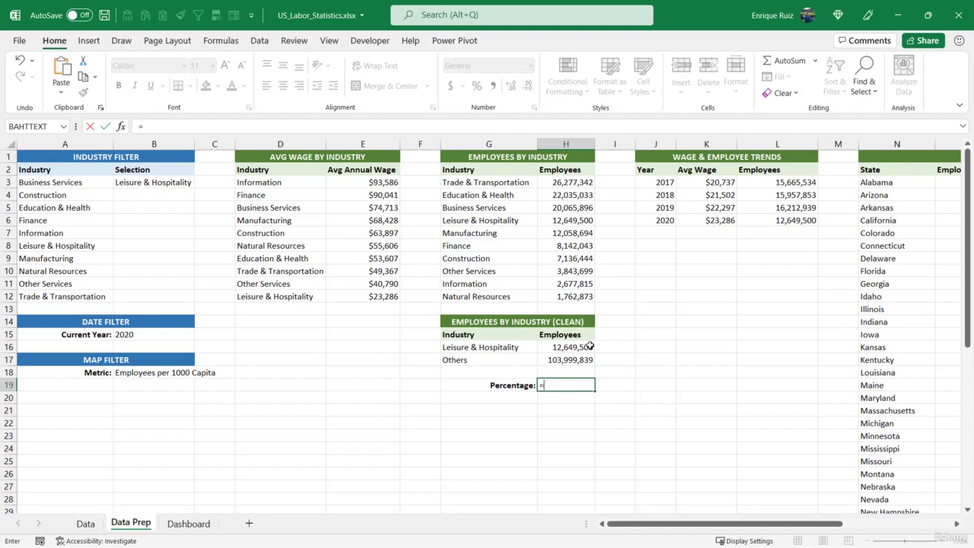
left_click(556, 346)
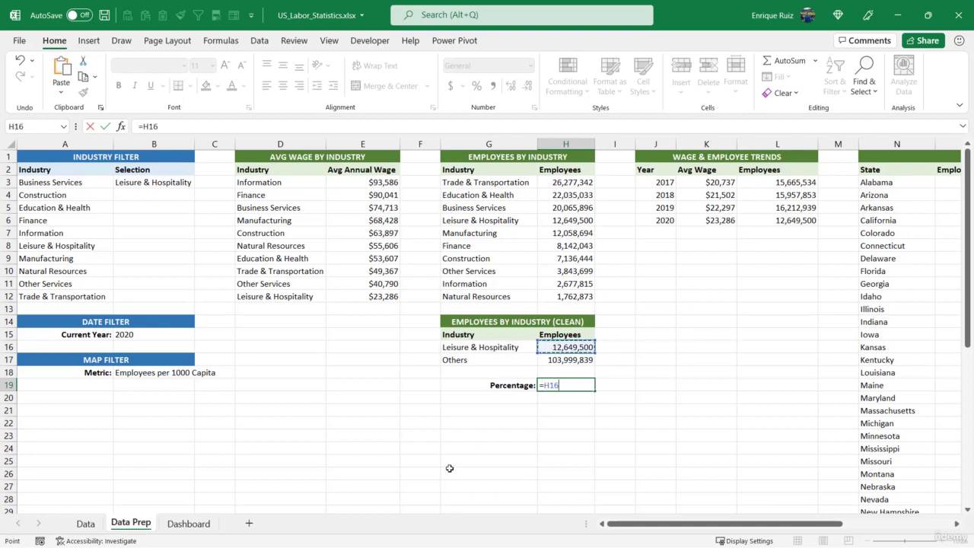
type("/S")
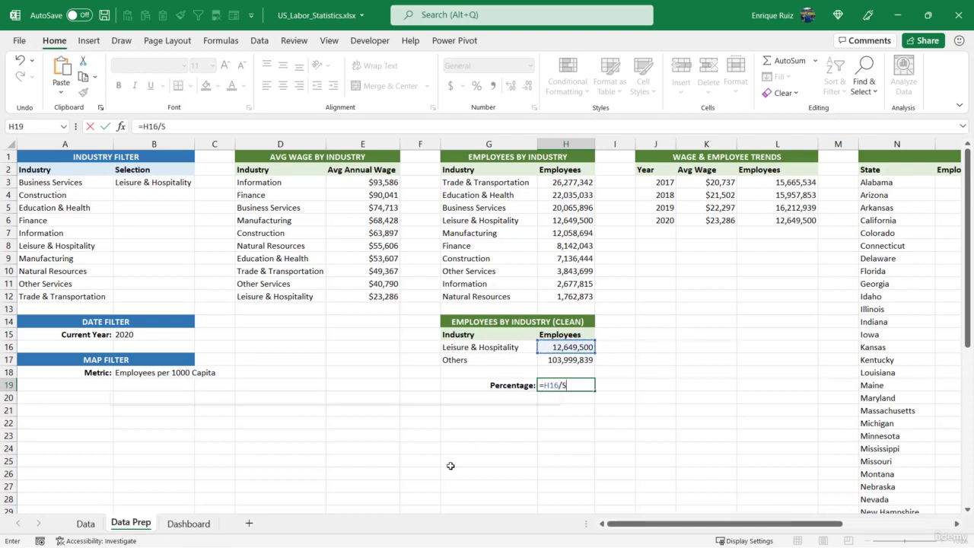
type("UM(")
left_click_drag(542, 352, 558, 355)
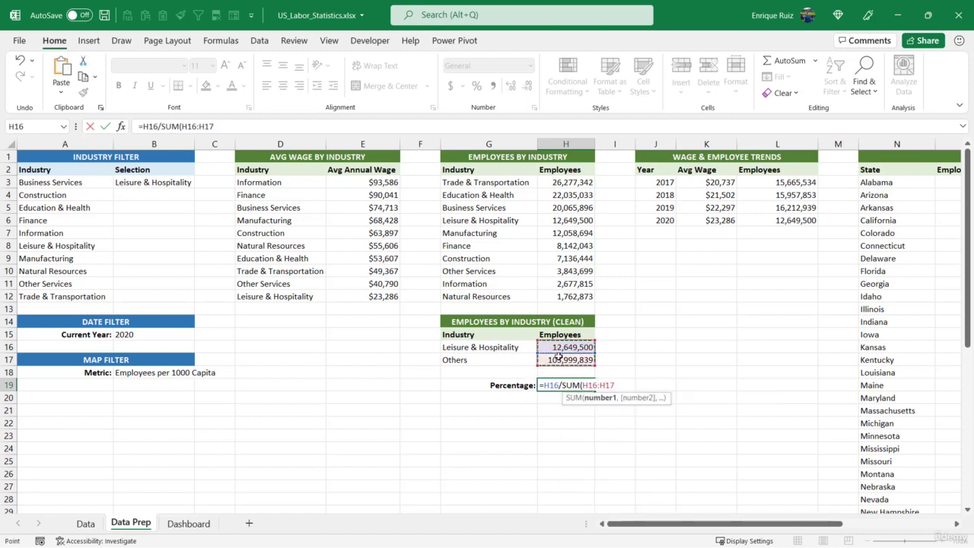
type(")")
key("Return")
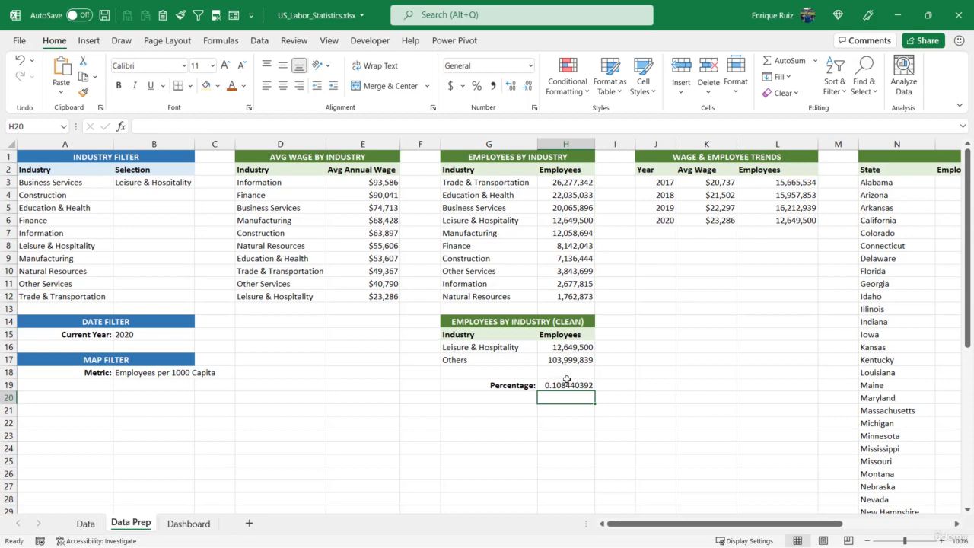
Format cell H19 as a percentage and left-align it.
left_click(571, 386)
left_click(476, 86)
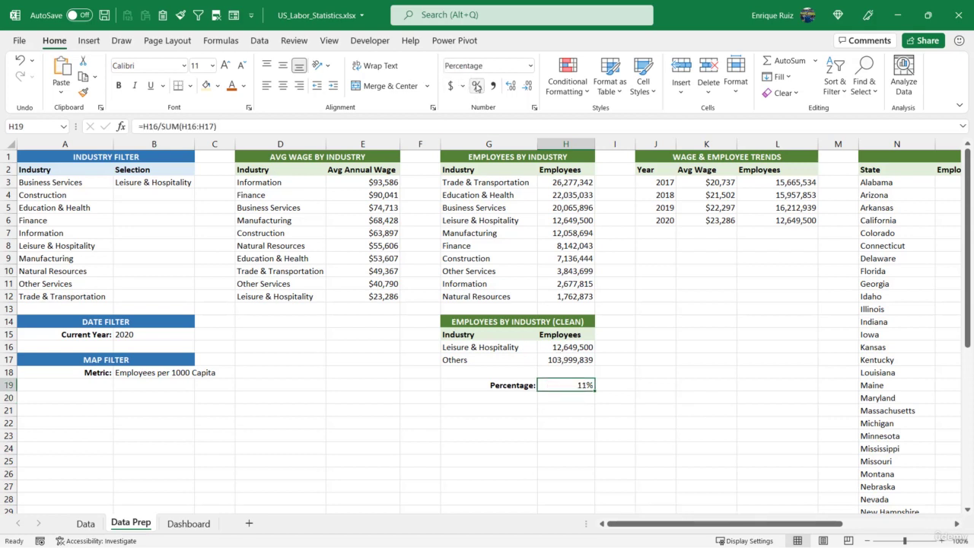
left_click(267, 86)
left_click(348, 379)
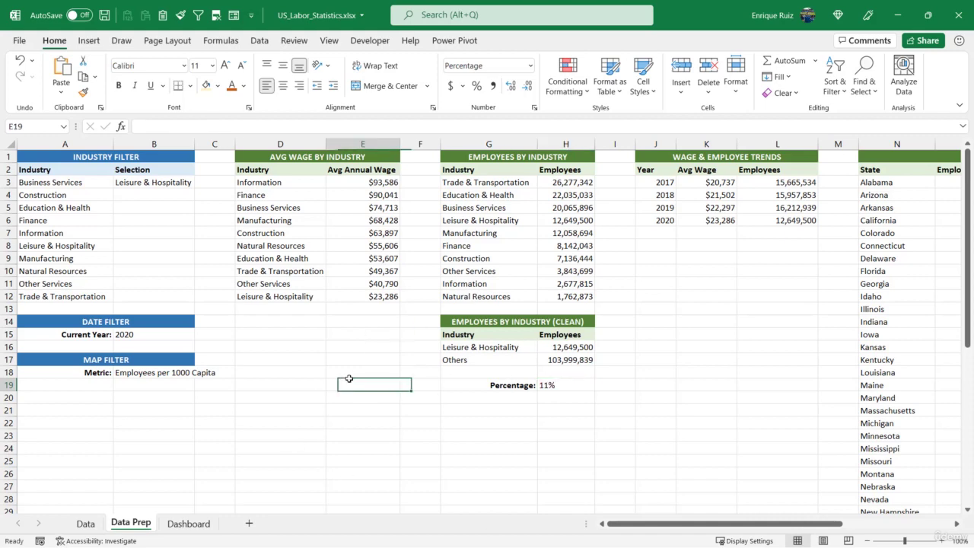
Draw a text box about 1.13 inches tall on the Dashboard sheet and place it beside the doughnut chart's ring.
left_click(188, 523)
left_click(89, 41)
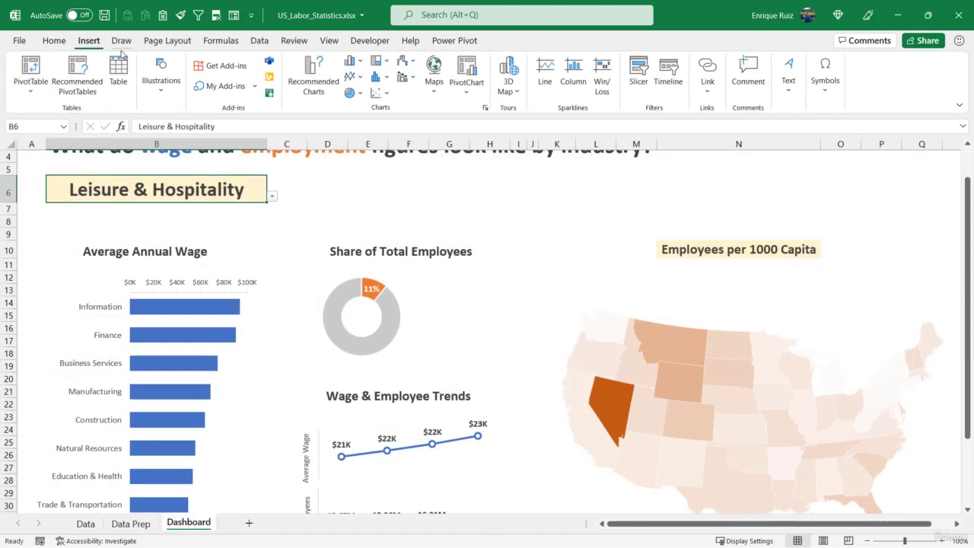
left_click(160, 76)
left_click(186, 155)
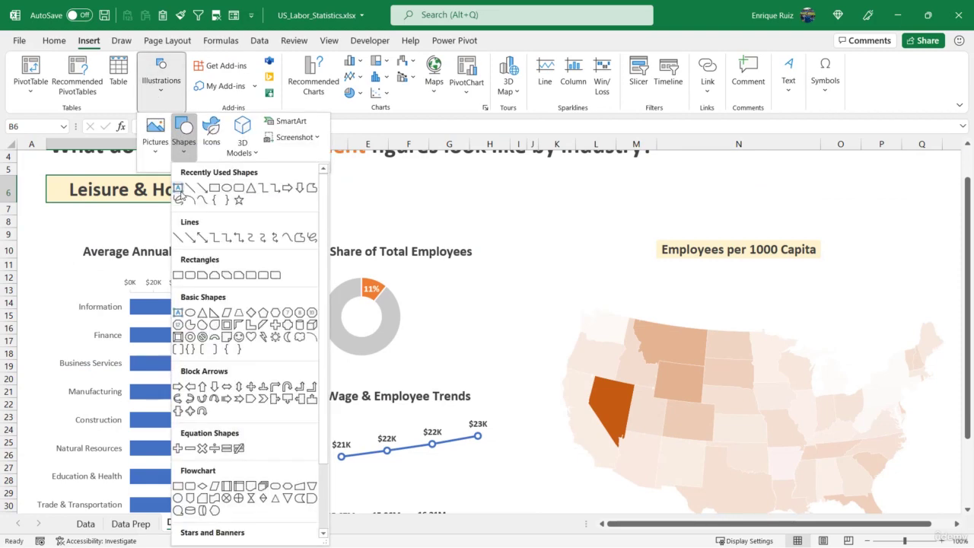
left_click(178, 188)
left_click_drag(423, 193, 508, 262)
left_click_drag(507, 221, 494, 304)
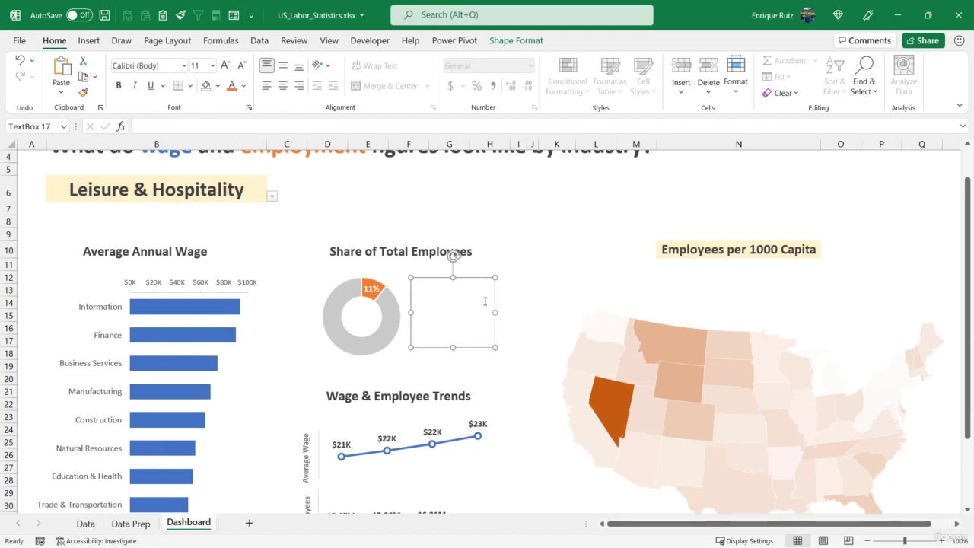
Link the text box to cell H19 of the Data Prep sheet and switch the industry selection to Natural Resources.
left_click(178, 123)
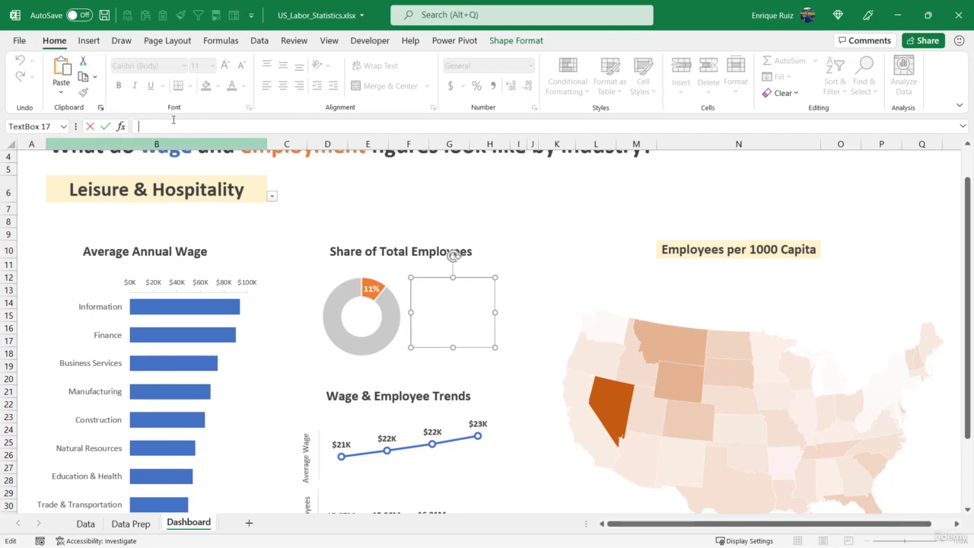
type("=")
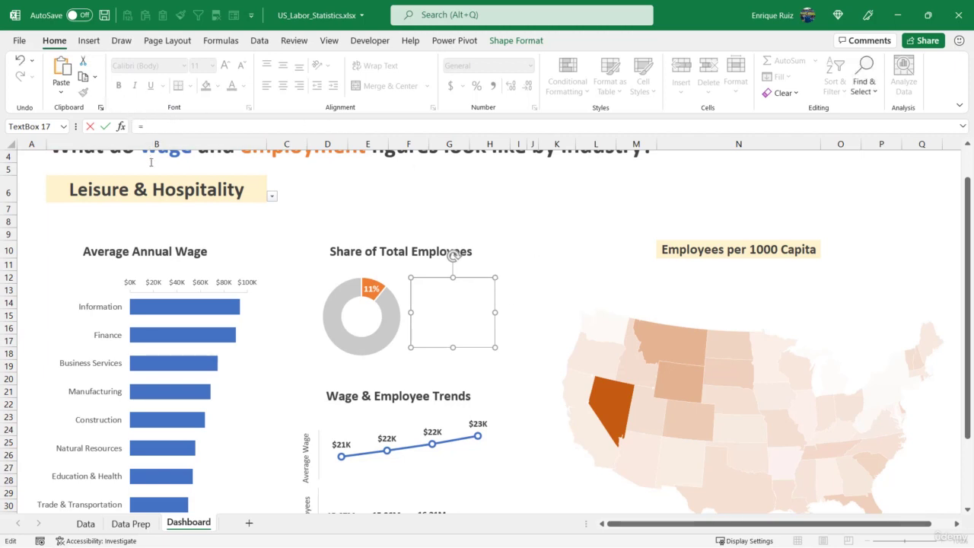
left_click(139, 524)
left_click(556, 389)
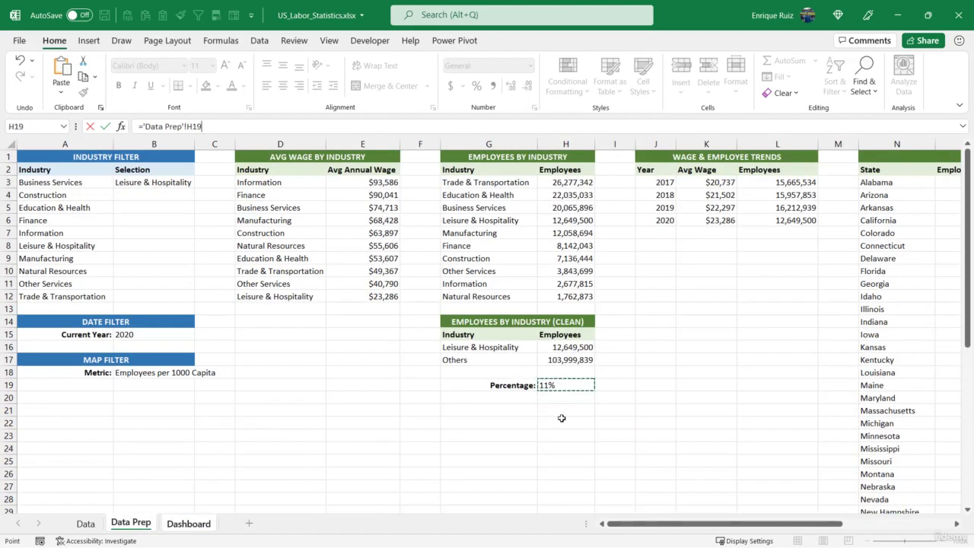
key("Return")
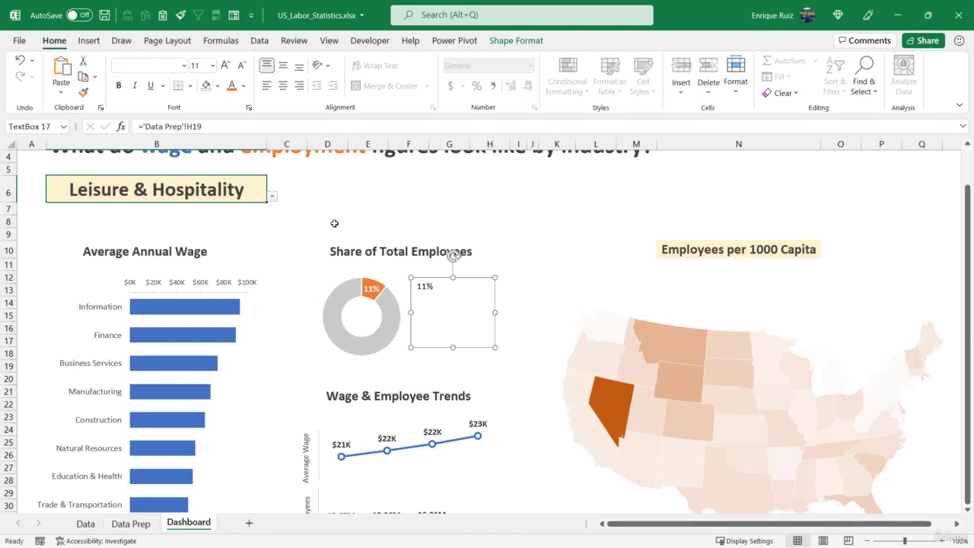
left_click(272, 198)
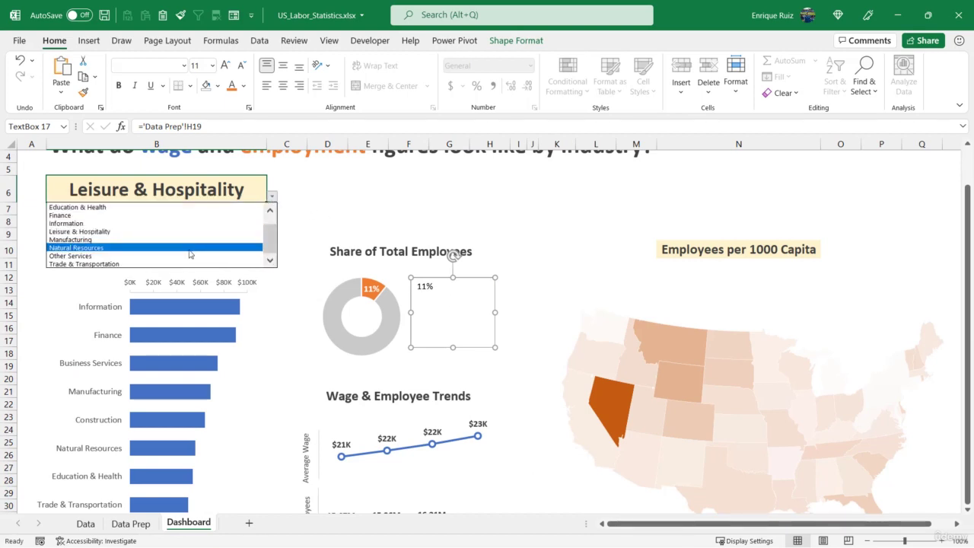
left_click(190, 245)
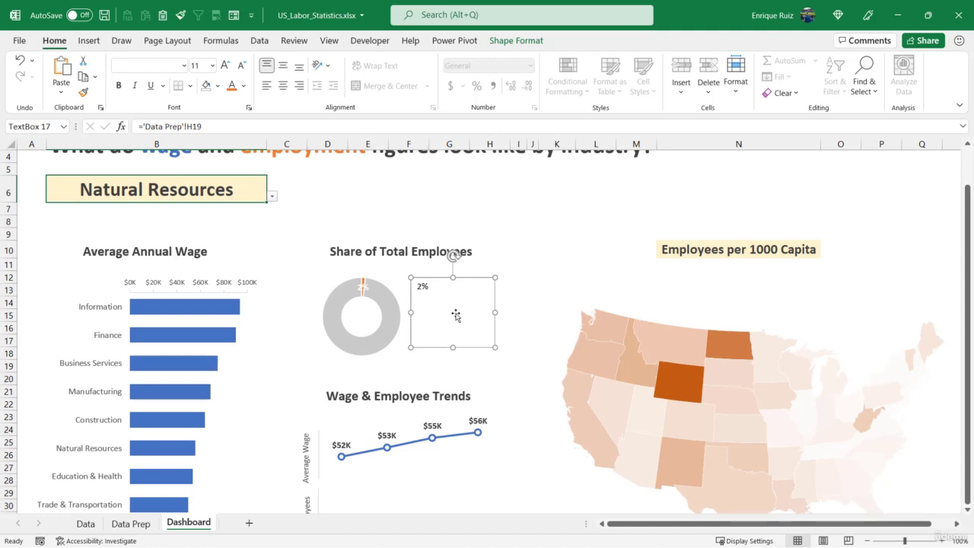
Format the linked percentage as middle-aligned, bold, orange and size 60, and widen its text box to about 1.86 inches.
left_click(283, 66)
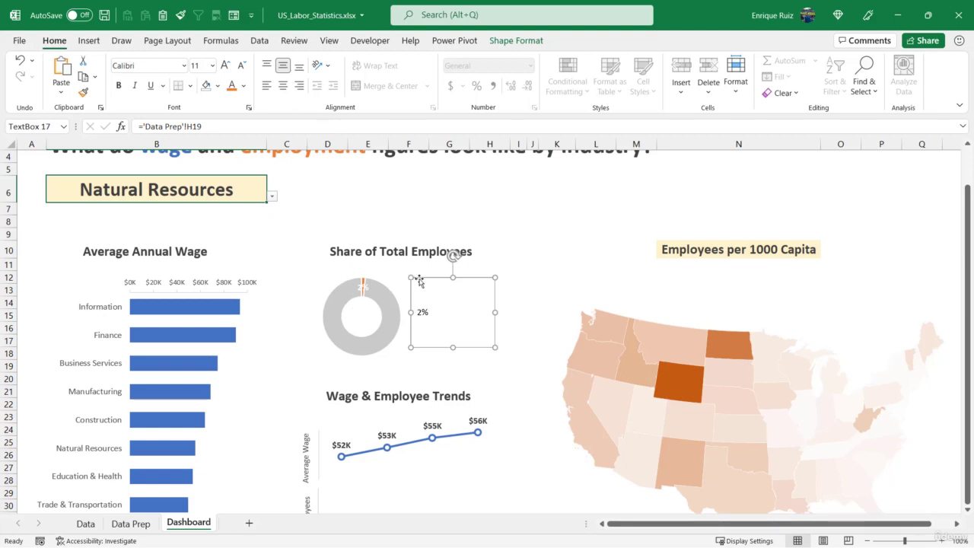
left_click(232, 88)
left_click(118, 85)
left_click(226, 66)
left_click(226, 66)
left_click(226, 66)
left_click(226, 66)
left_click(226, 66)
left_click(226, 66)
left_click(226, 65)
left_click(226, 65)
left_click(226, 66)
left_click(226, 65)
left_click(226, 65)
left_click(226, 65)
left_click(226, 65)
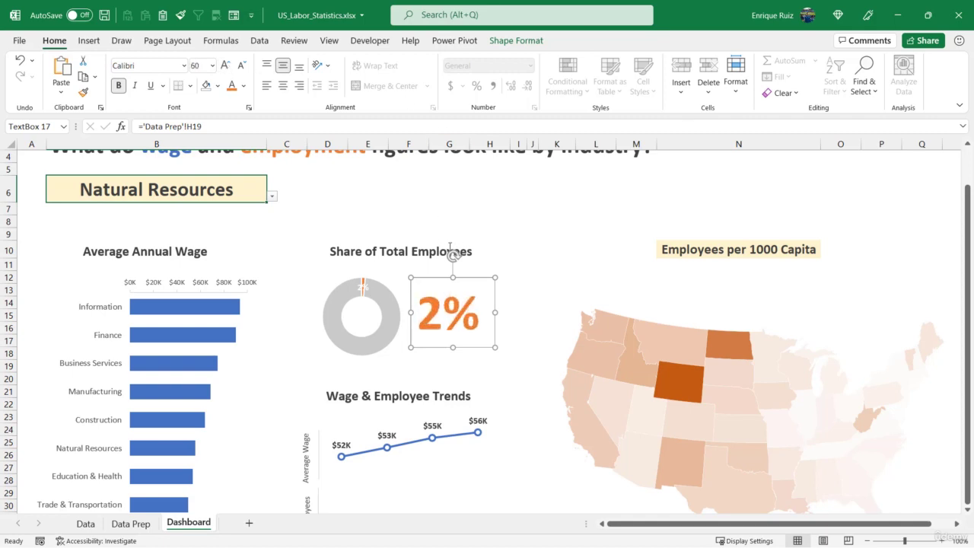
left_click_drag(495, 312, 524, 311)
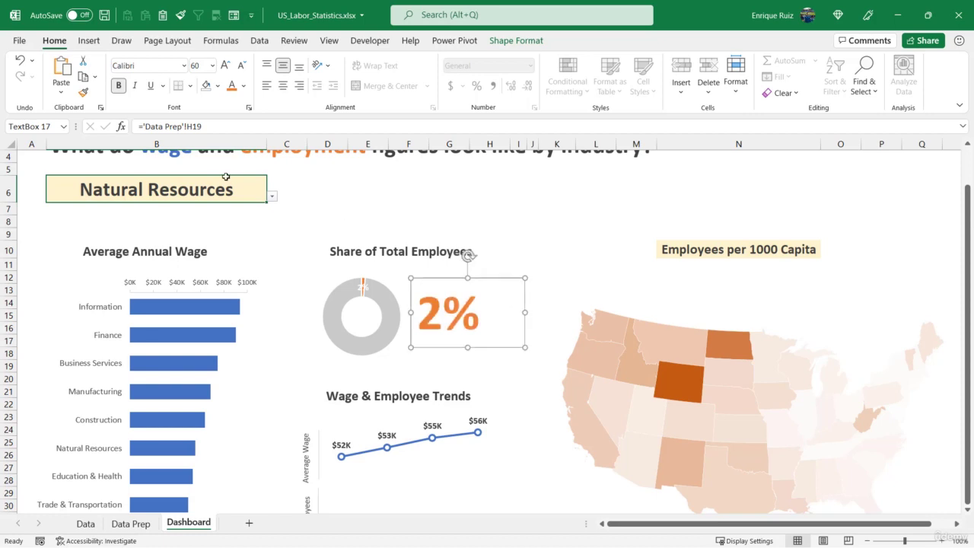
Switch the dashboard's industry selection to Trade & Transportation.
left_click(234, 195)
left_click(272, 197)
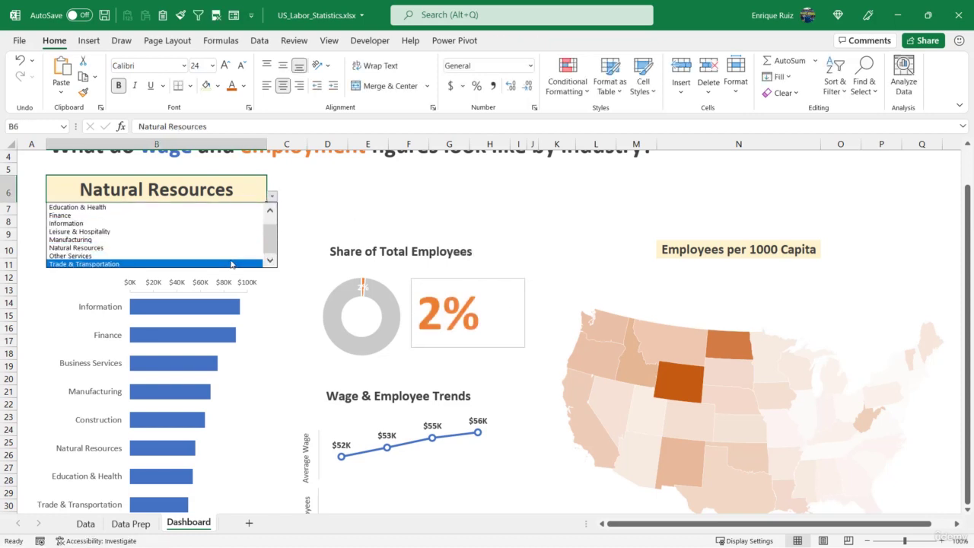
left_click(236, 264)
Remove the outline from the linked percentage text box.
left_click(430, 287)
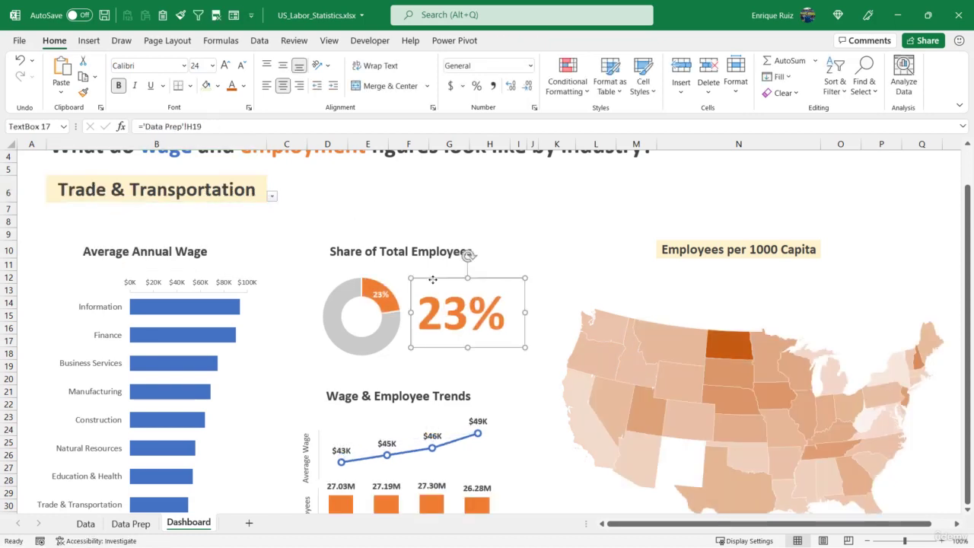
left_click(517, 40)
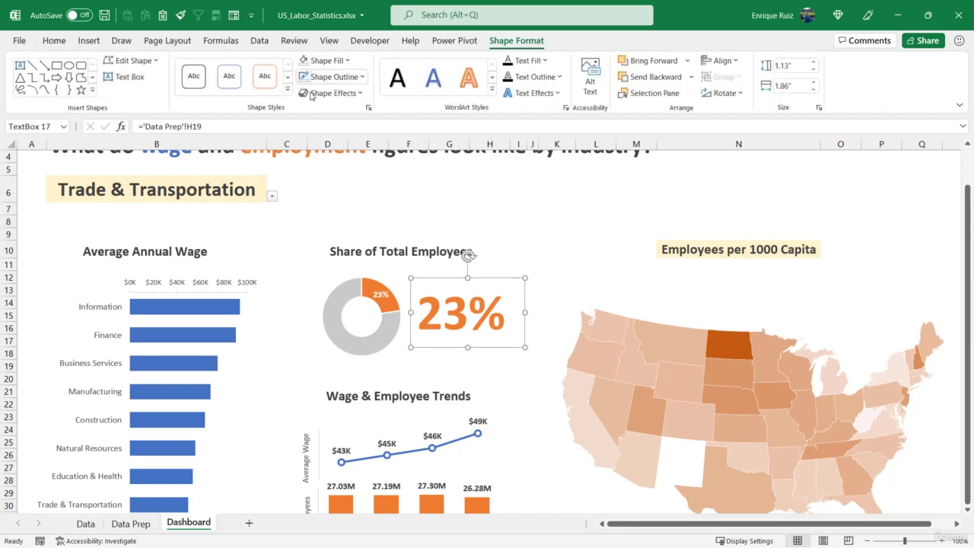
Delete the doughnut chart's remaining data label and shift the ring slightly left, away from the percentage text box.
left_click(379, 296)
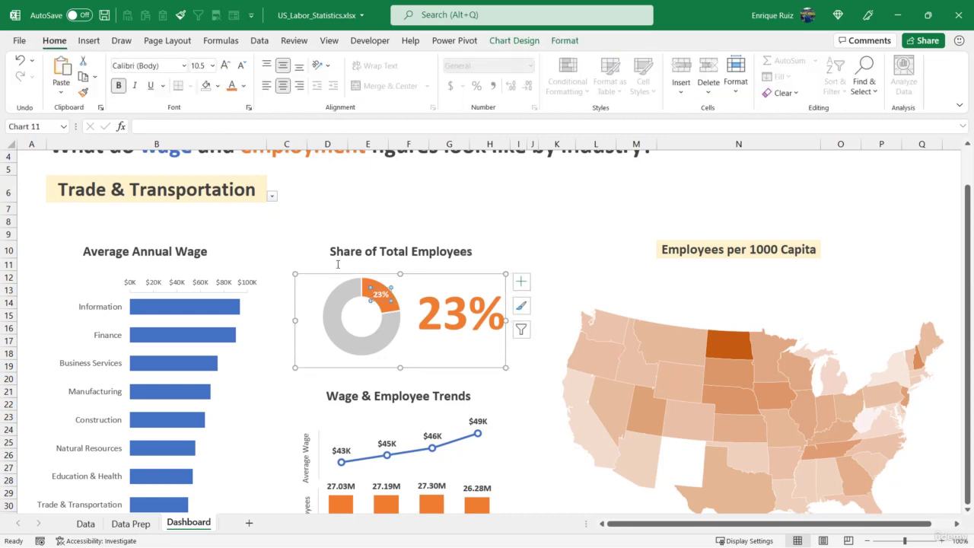
key("Delete")
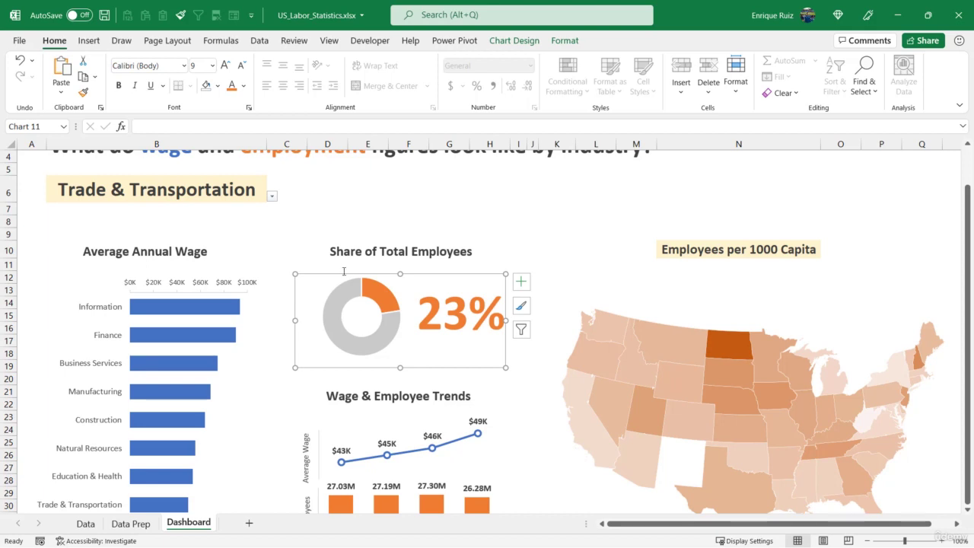
mouse_move(343, 277)
left_mouse_down()
mouse_move(320, 274)
mouse_move(332, 274)
left_mouse_up()
left_click(436, 307)
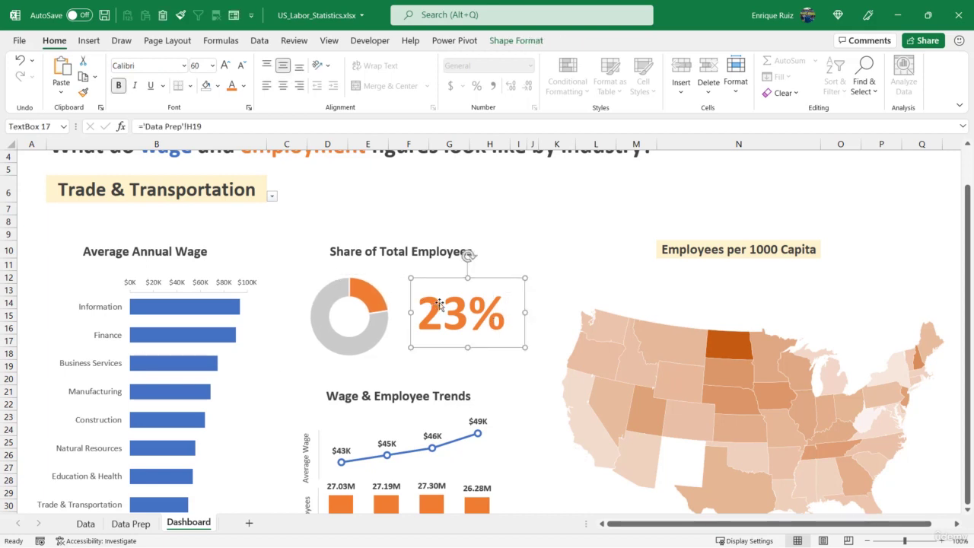
Move the linked percentage text box slightly left so it sits closer to the doughnut ring.
left_click_drag(450, 279, 439, 276)
left_click(415, 207)
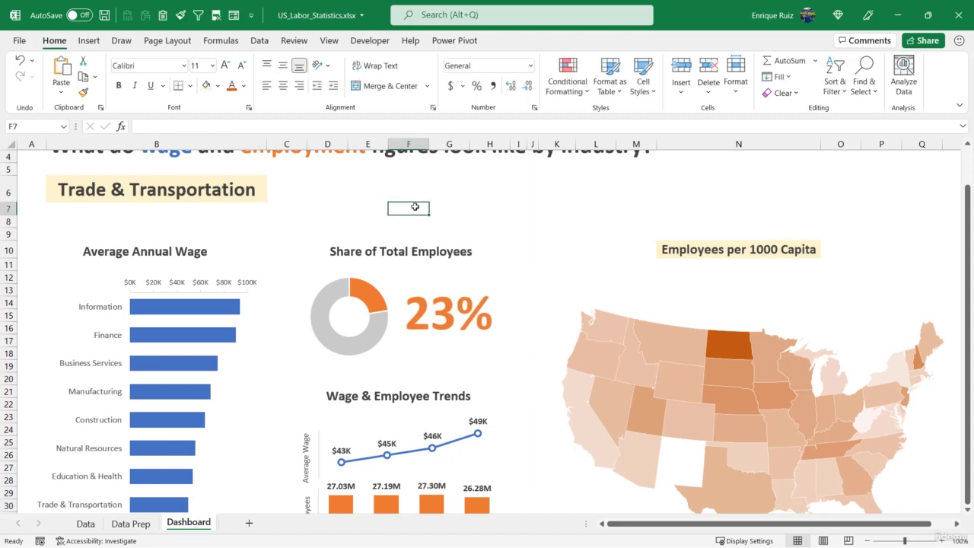
Switch the ribbon display to full-screen mode and select the blank cell N6 above the map.
left_click(962, 105)
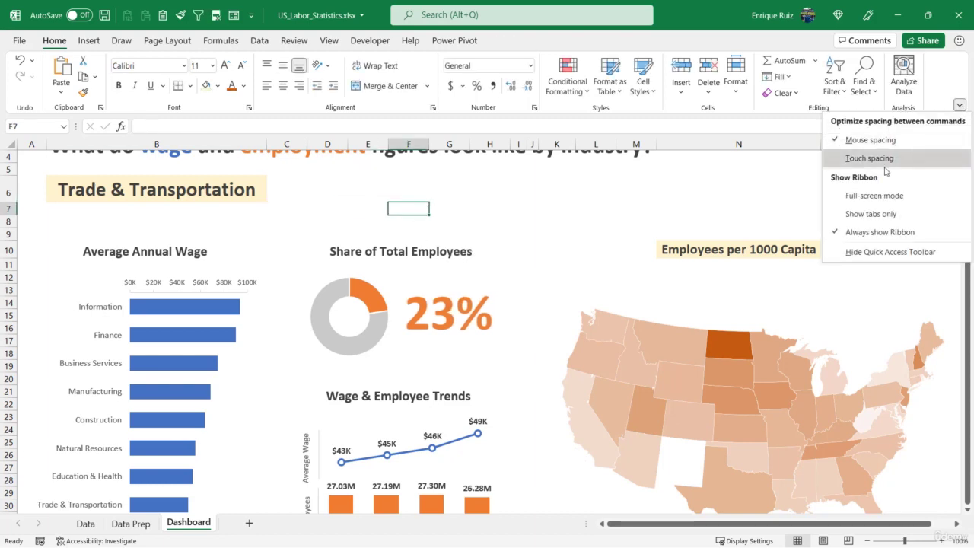
left_click(876, 194)
scroll(741, 157, "up", 1)
left_click(688, 123)
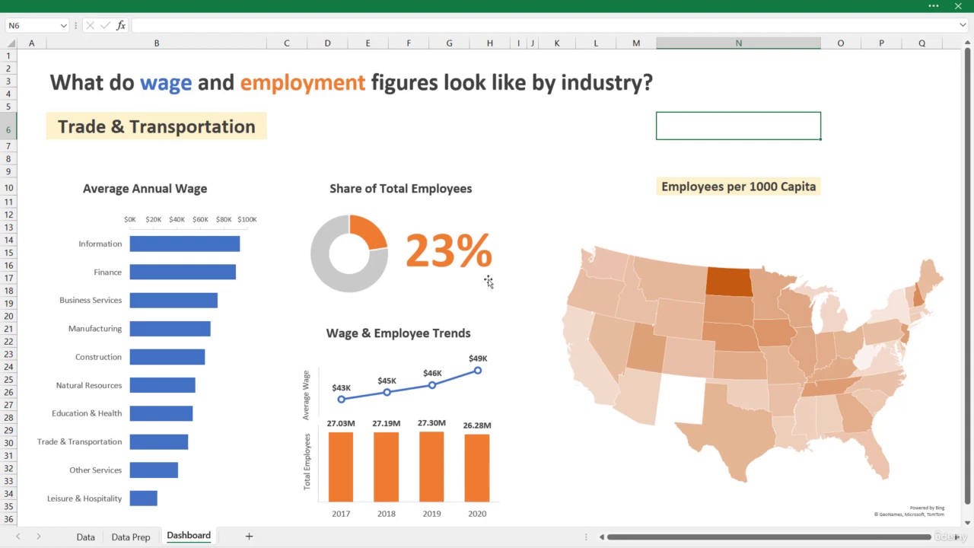
Switch the dashboard's industry selection in cell B6 to Finance.
left_click(258, 128)
left_click(271, 133)
left_click(220, 153)
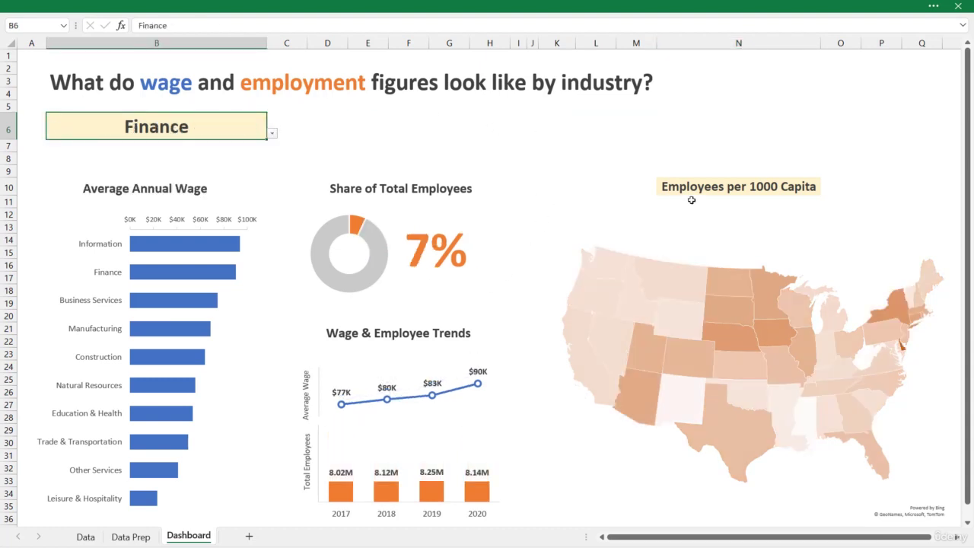
Change the metric selection above the US map in cell N10 to Average Wages.
left_click(734, 189)
left_click(827, 190)
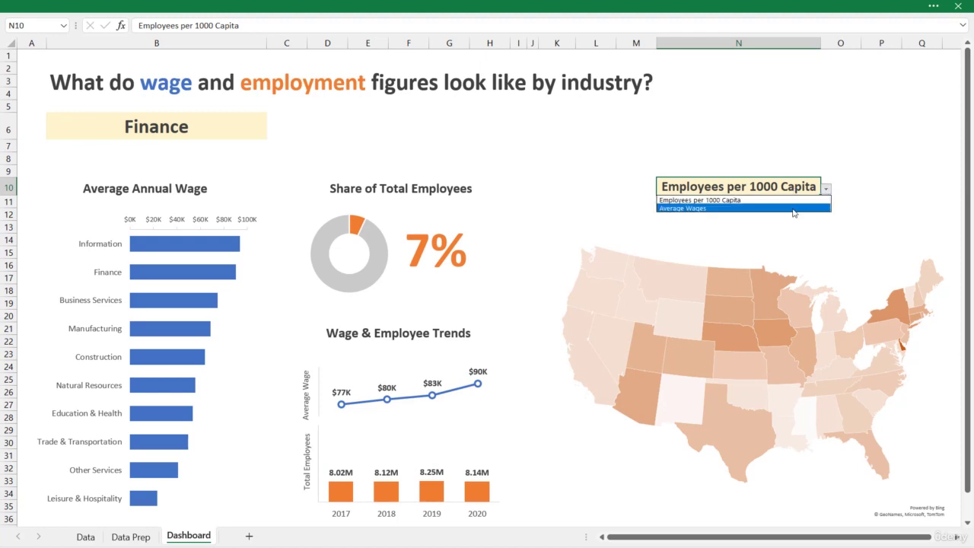
left_click(750, 210)
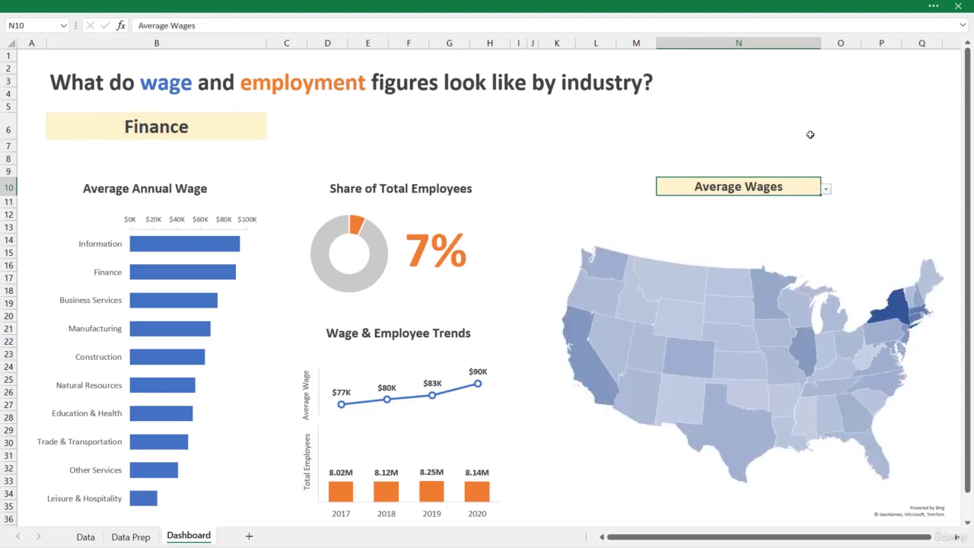